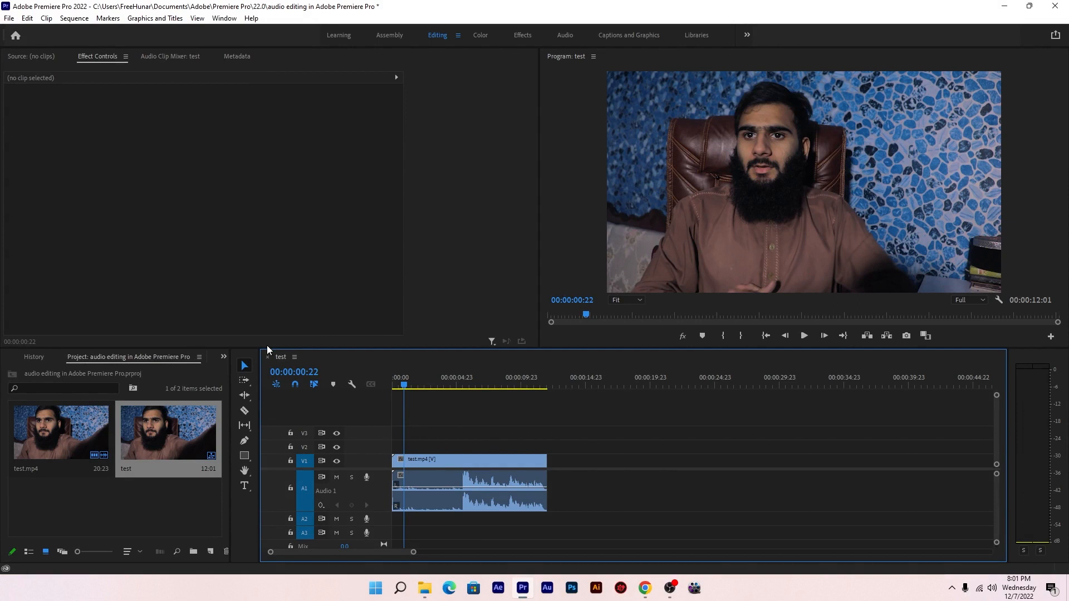
# Enlarge the clip on the timeline and bring up the list of effects.
pyautogui.moveTo(413, 552); pyautogui.dragTo(378, 559)
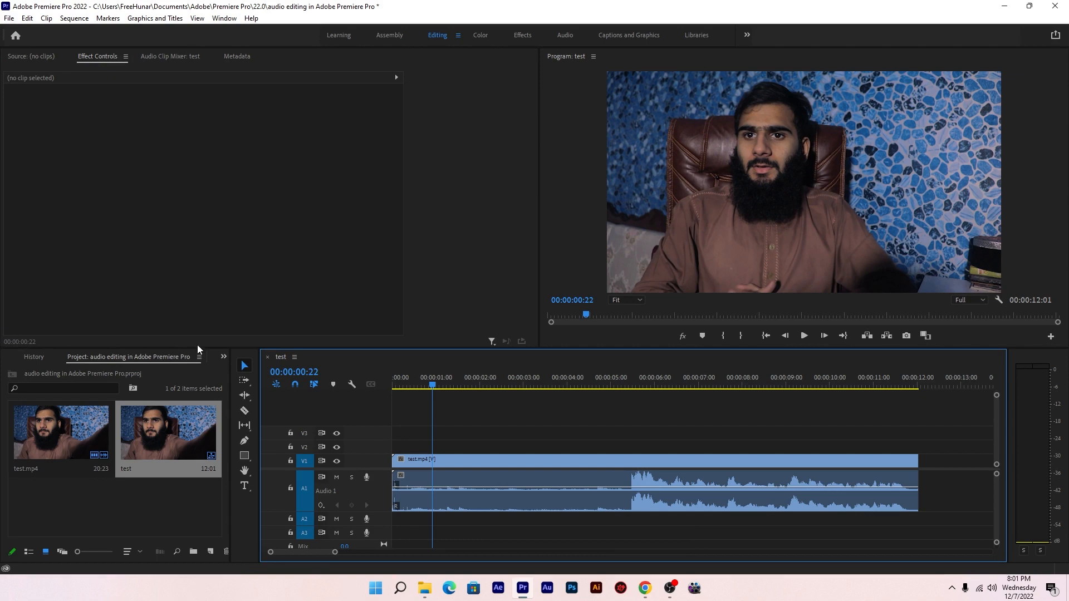
pyautogui.click(224, 358)
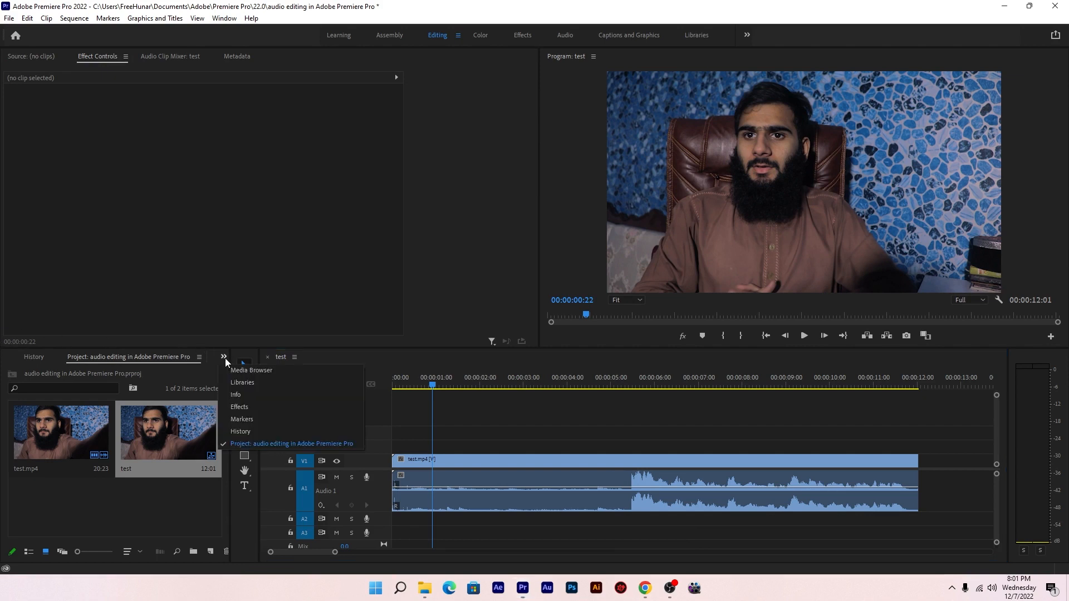
pyautogui.click(246, 408)
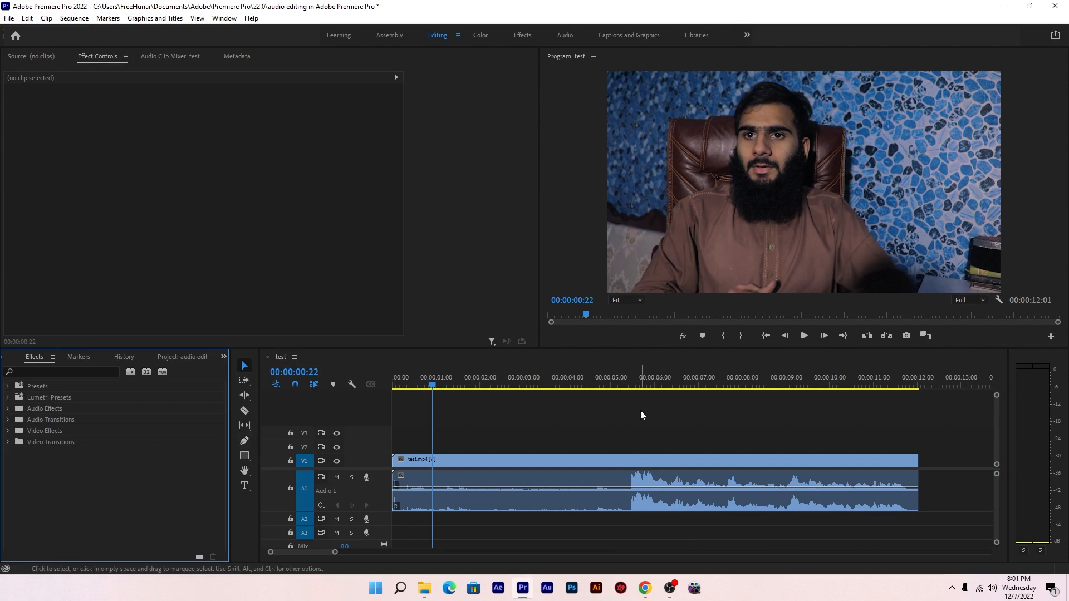
pyautogui.click(637, 386)
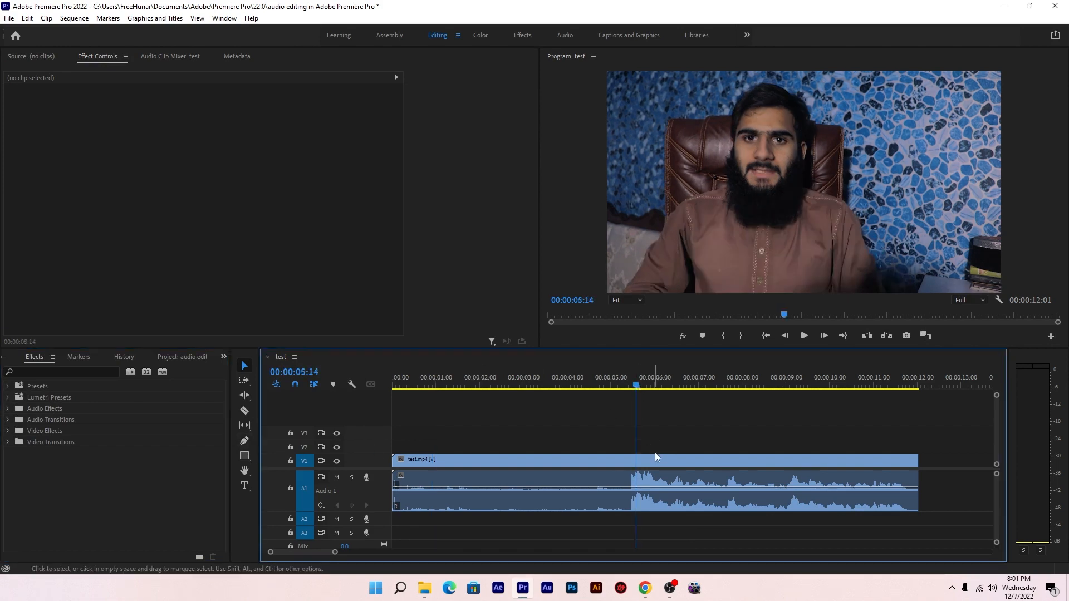
pyautogui.click(662, 477)
pyautogui.rightClick(663, 482)
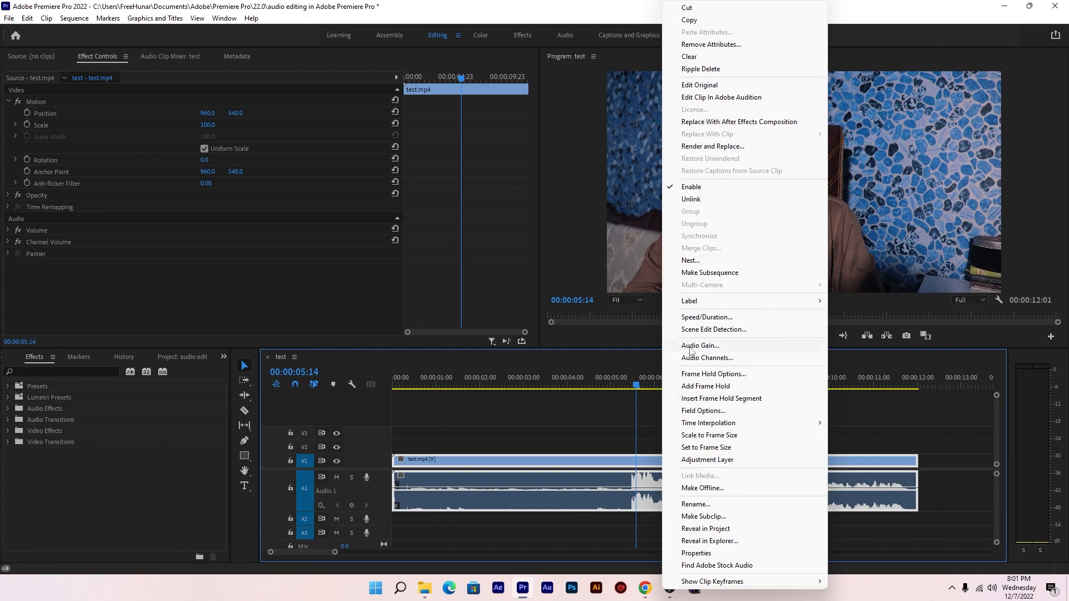
pyautogui.click(690, 347)
pyautogui.moveTo(560, 245); pyautogui.dragTo(584, 251)
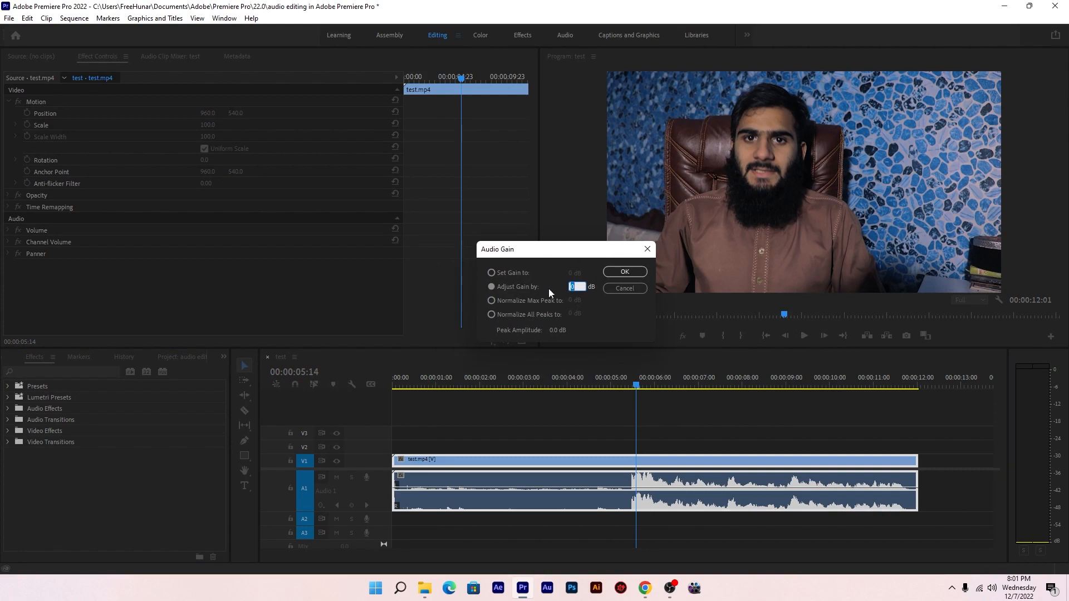
pyautogui.click(492, 300)
pyautogui.click(574, 301)
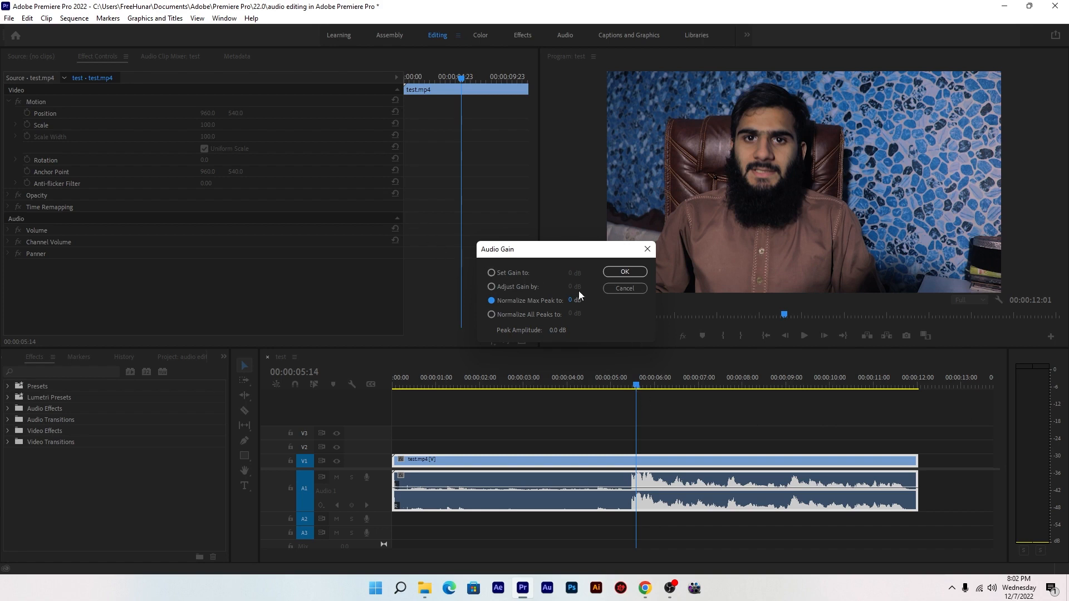
pyautogui.click(623, 288)
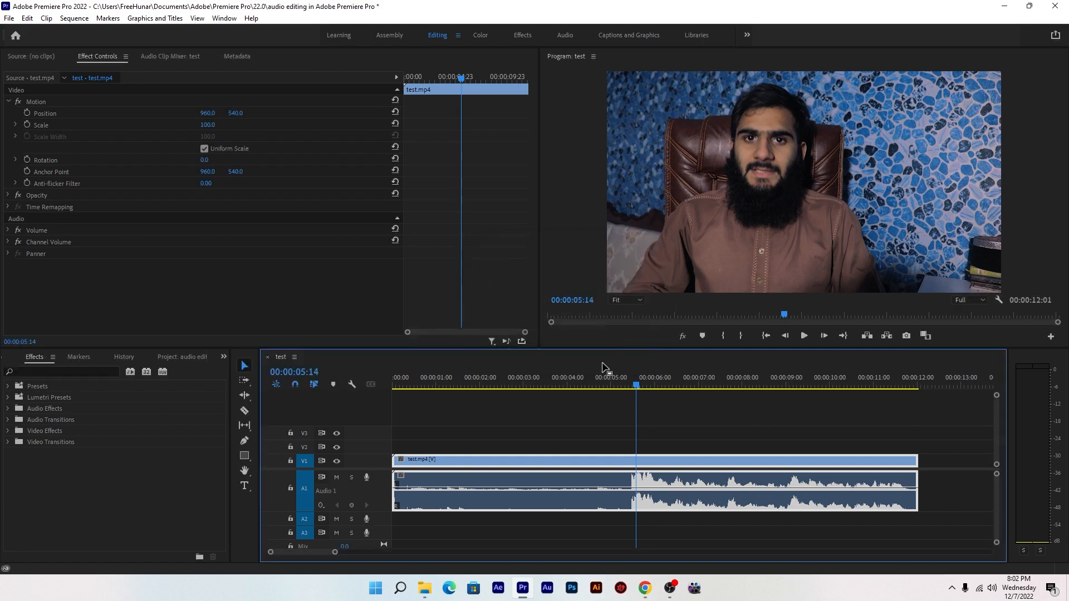
# Play the quiet section before the speech from about 00:00:01:12 to listen to its background noise.
pyautogui.click(456, 384)
pyautogui.press('space')
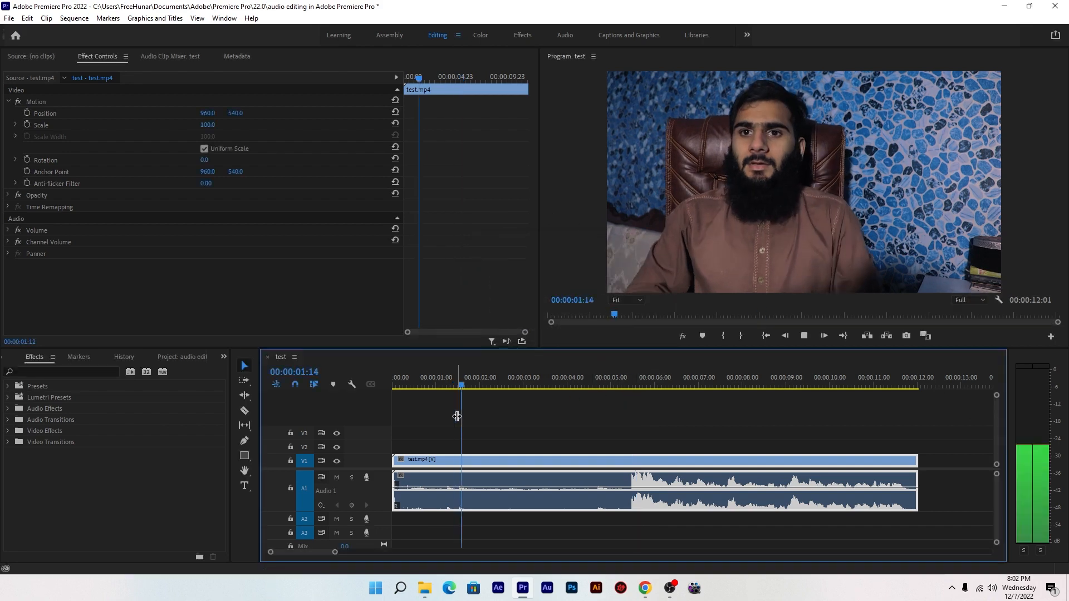
pyautogui.press('space')
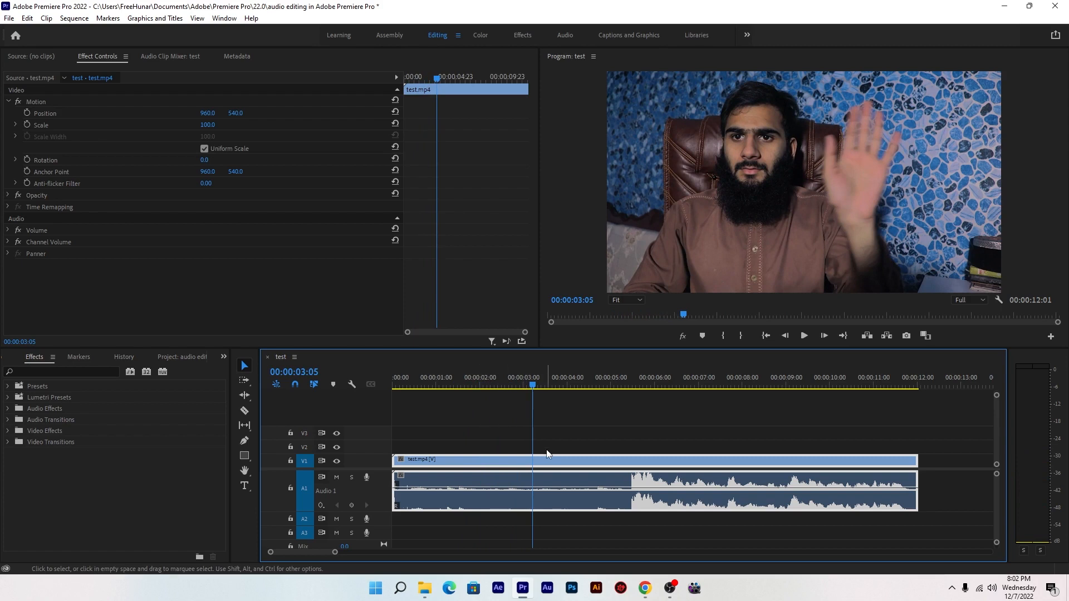
# Raise the audio gain of test.mp4 by normalizing its max peak to a higher level.
pyautogui.rightClick(585, 473)
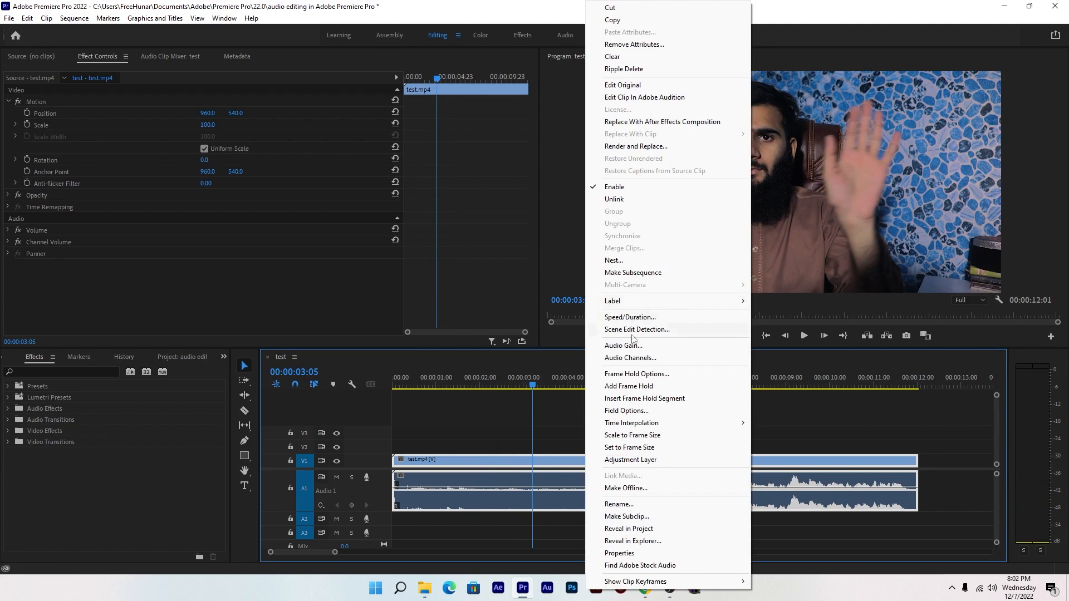
pyautogui.click(634, 345)
pyautogui.click(459, 293)
pyautogui.click(540, 294)
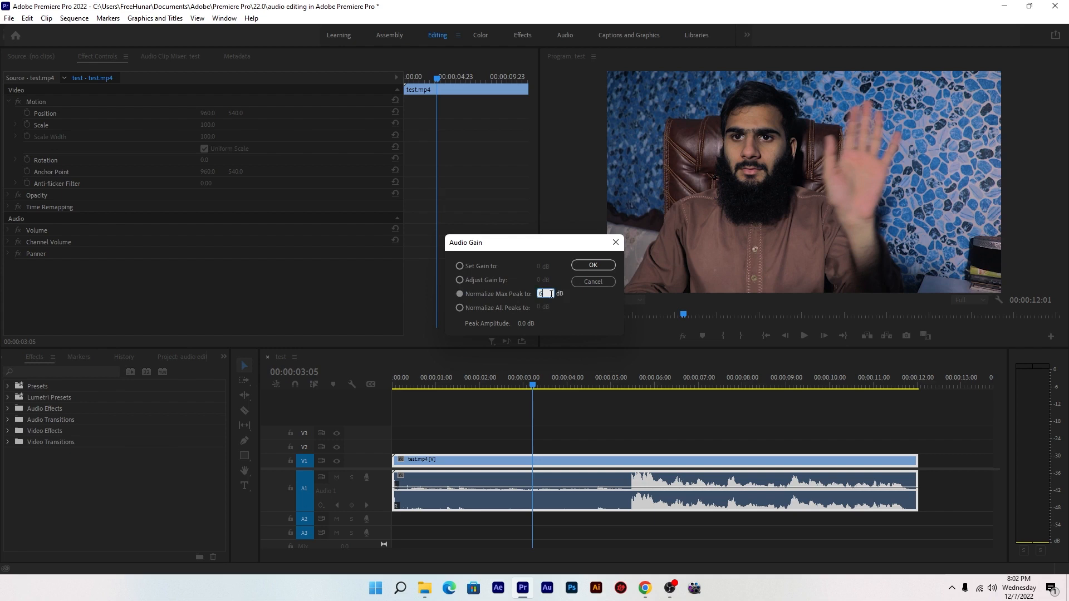
pyautogui.click(593, 265)
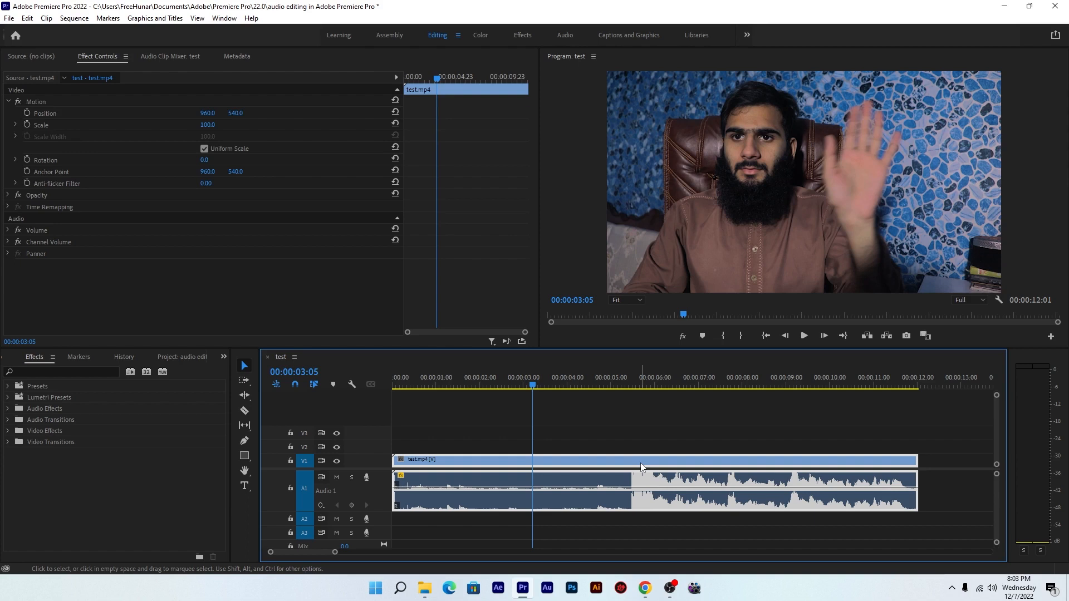
# Play the sequence from the start until the speech begins to check the amplified audio.
pyautogui.moveTo(531, 384); pyautogui.dragTo(392, 390)
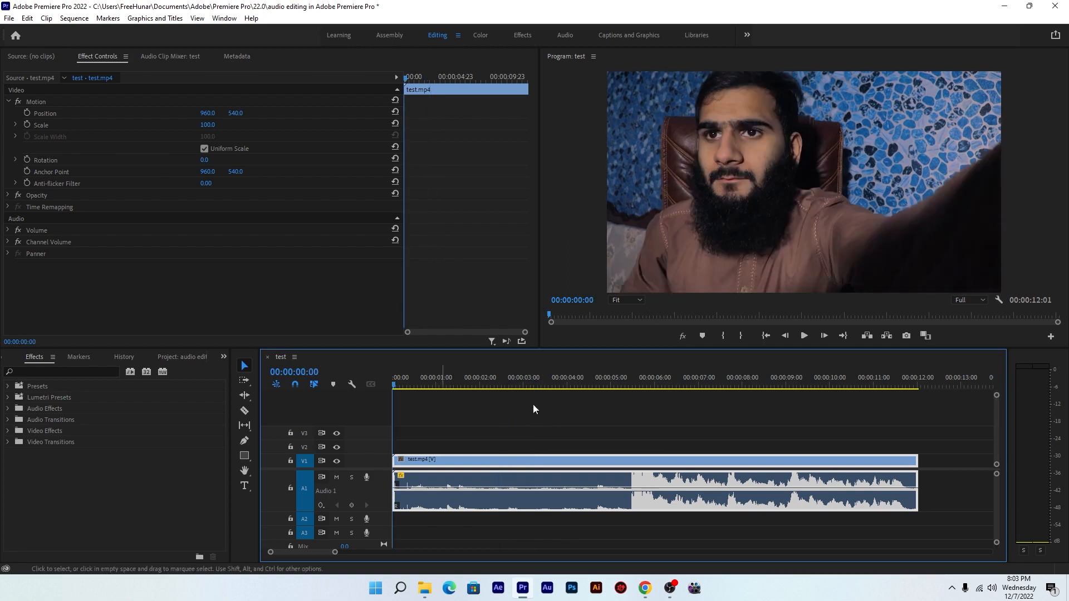
pyautogui.click(807, 336)
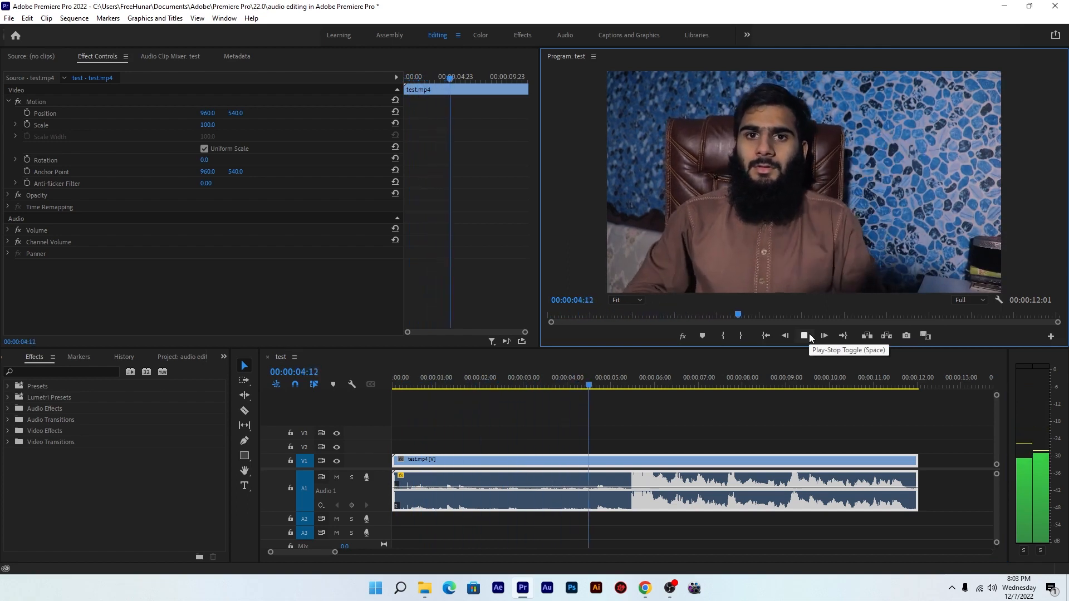
pyautogui.click(806, 336)
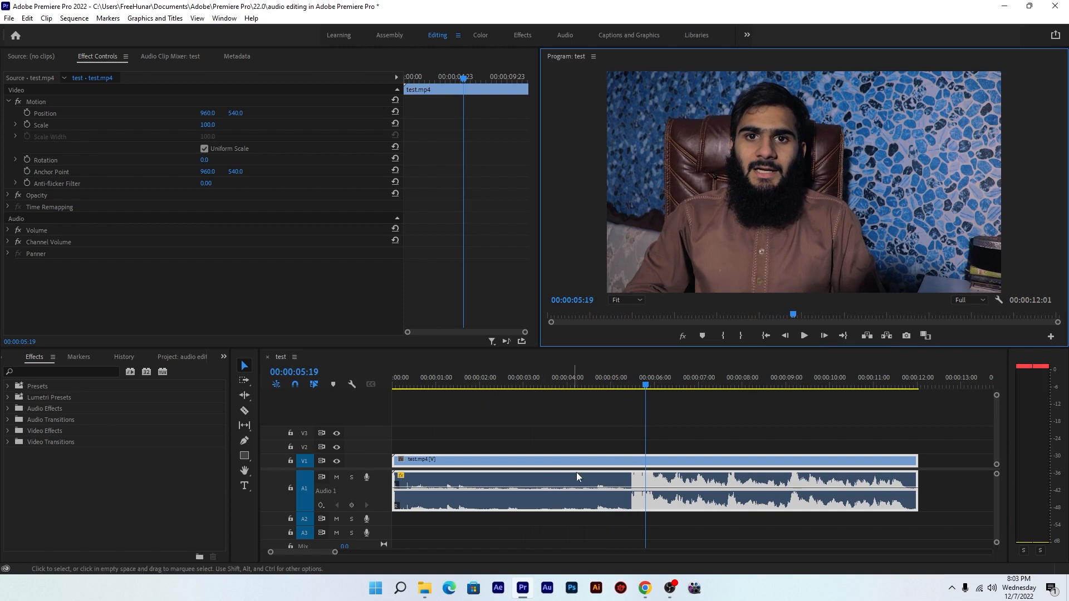
# Replay the part before the speech from 00:00:02:12 and again from 00:00:00:09 to judge the amplified background noise.
pyautogui.click(618, 379)
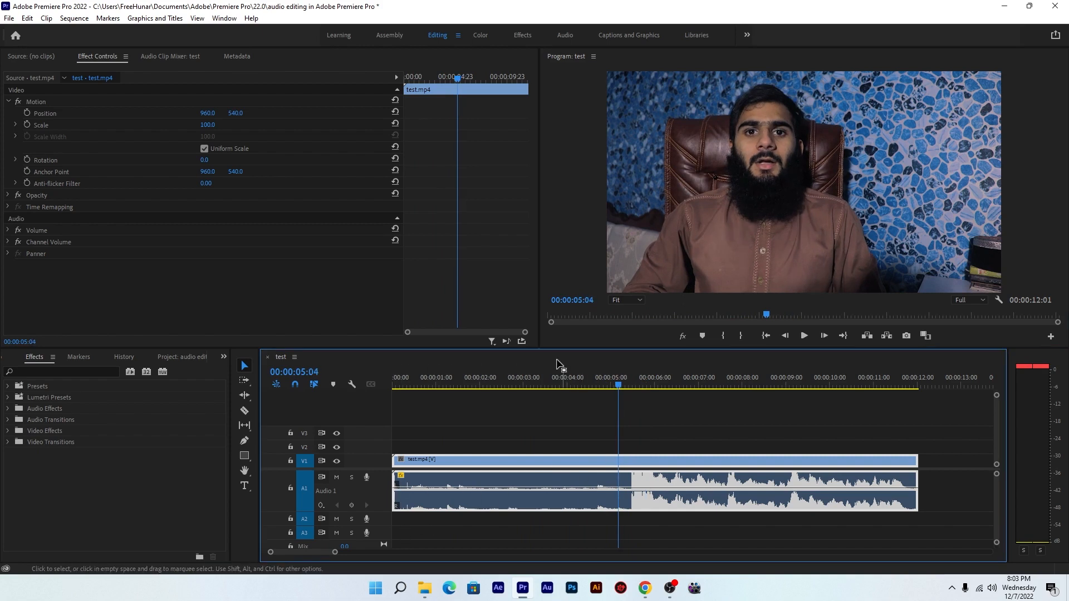
pyautogui.click(501, 379)
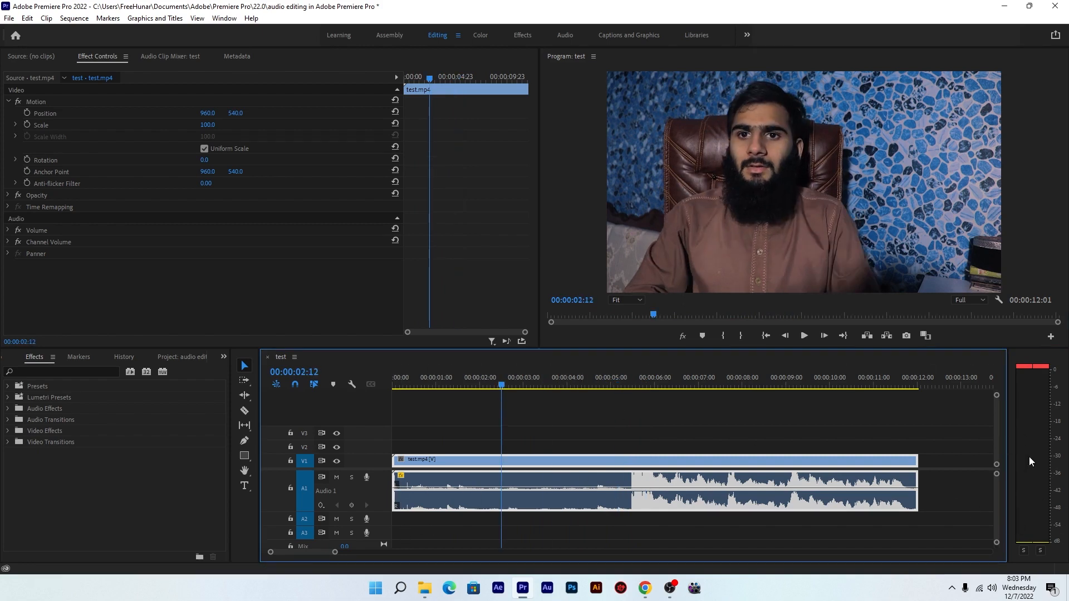
pyautogui.click(803, 336)
pyautogui.click(804, 339)
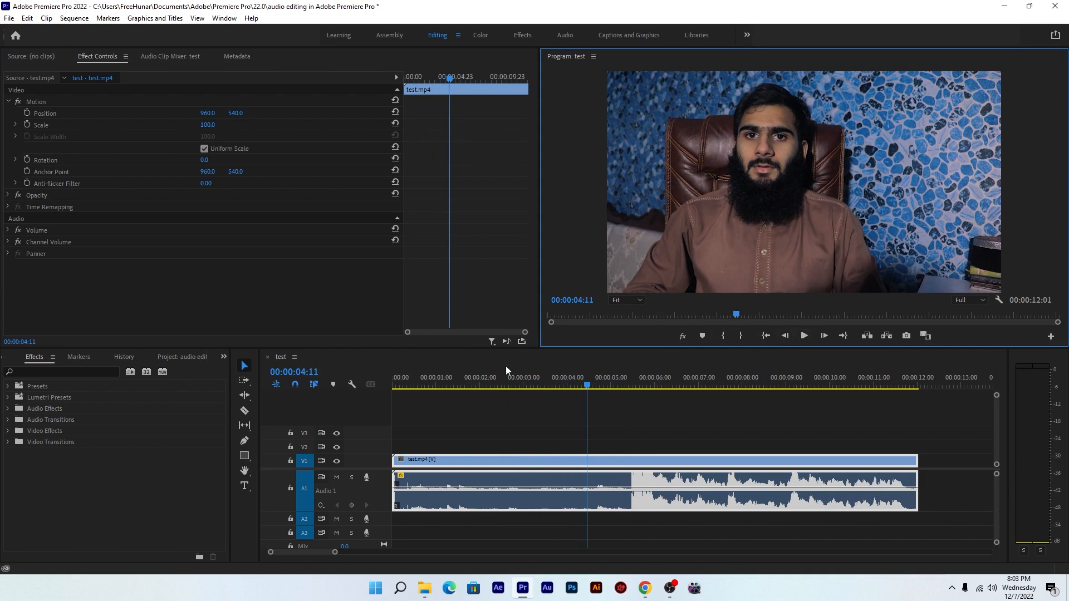
pyautogui.moveTo(523, 385); pyautogui.dragTo(408, 395)
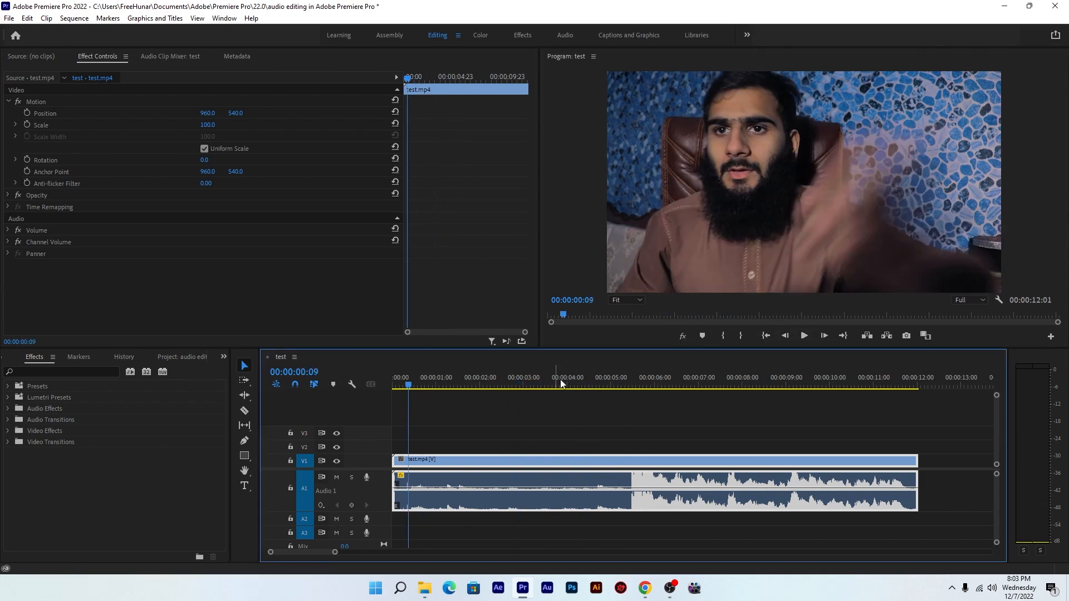
pyautogui.click(806, 336)
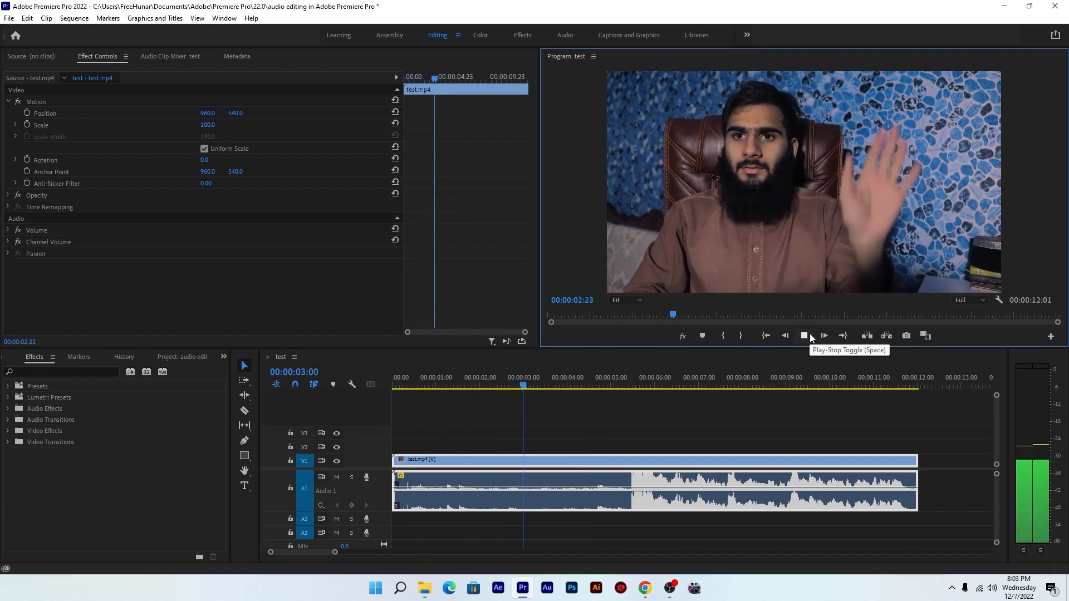
pyautogui.click(804, 336)
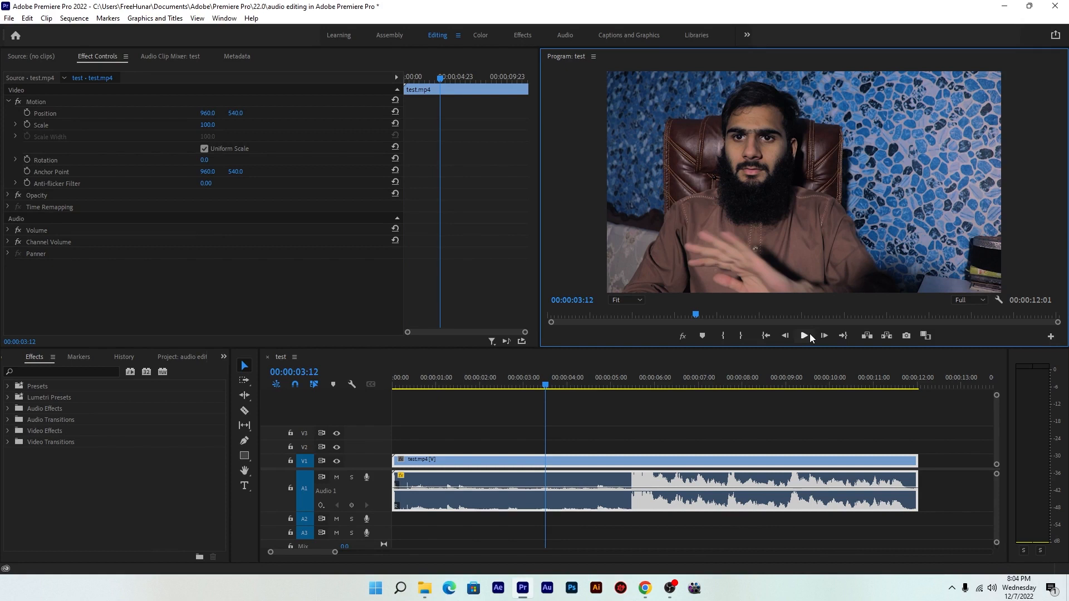
# Play the whole sequence from 00:00:00:00 to hear the noise and the amplified speech together.
pyautogui.moveTo(472, 382); pyautogui.dragTo(438, 384)
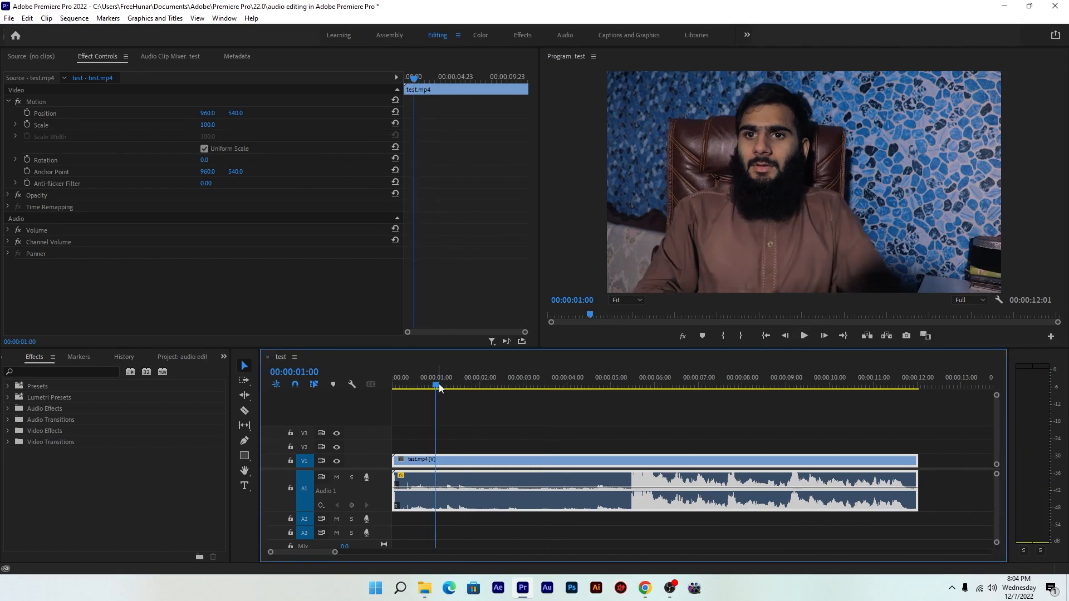
pyautogui.moveTo(439, 388); pyautogui.dragTo(382, 391)
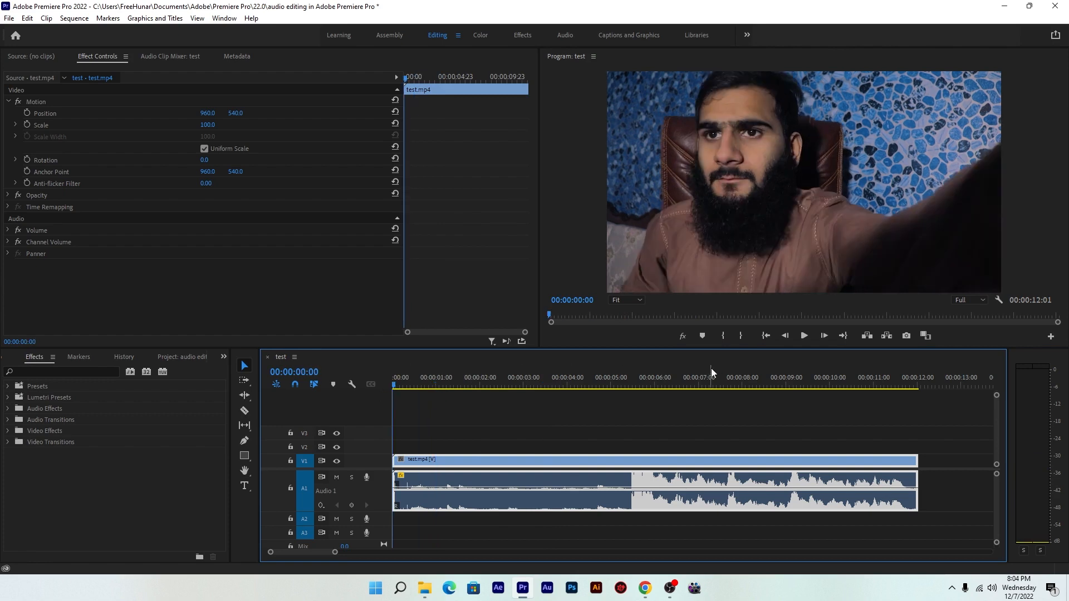
pyautogui.click(803, 336)
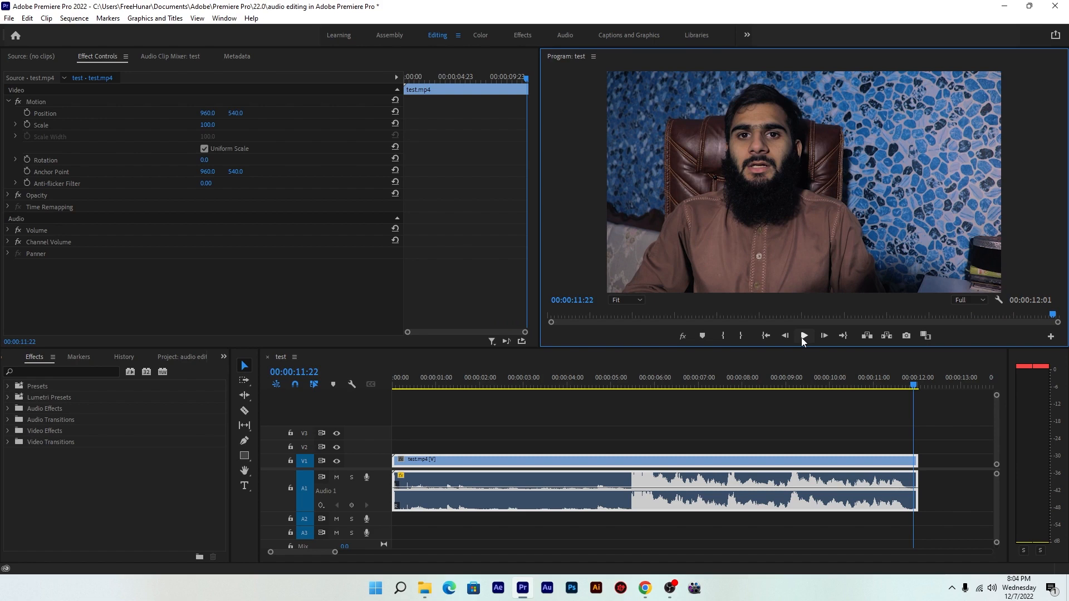
# Apply the DeNoise effect from the Noise Reduction/Restoration audio effects to the test.mp4 clip on track A1.
pyautogui.click(525, 381)
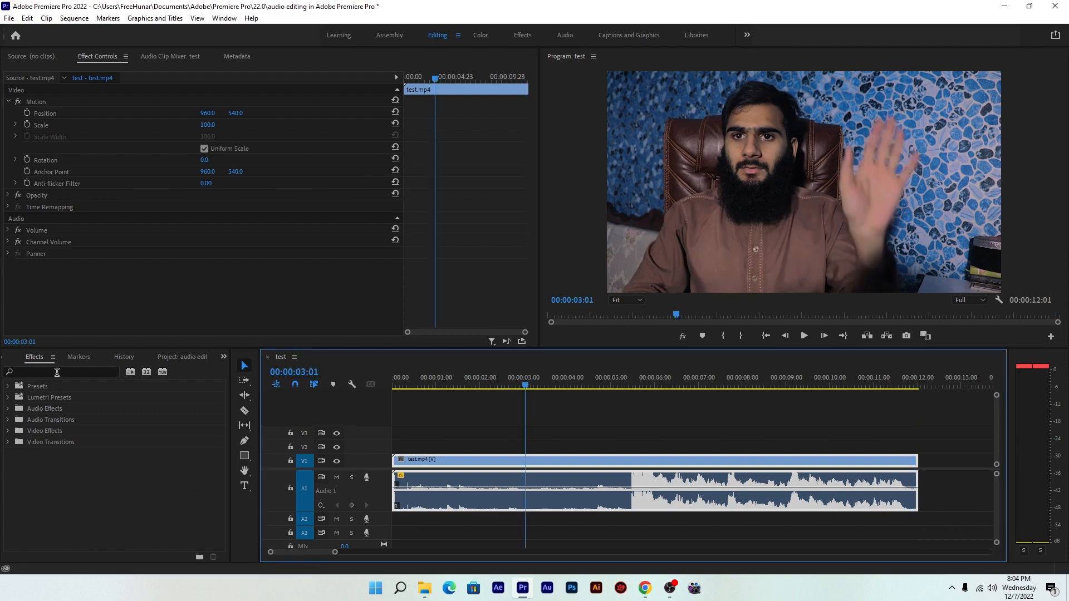
pyautogui.click(8, 409)
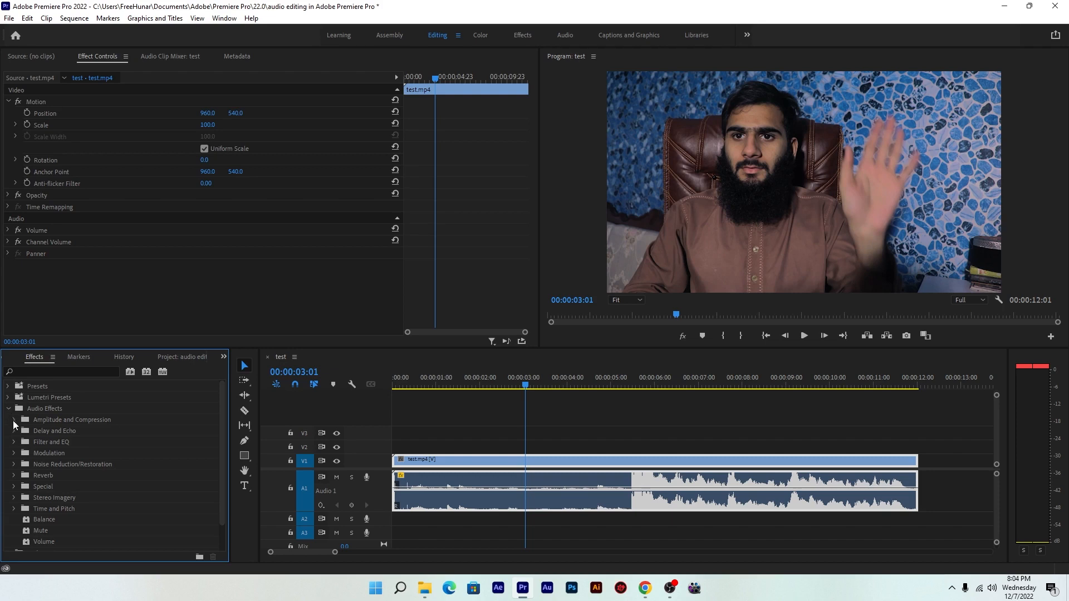
pyautogui.click(14, 466)
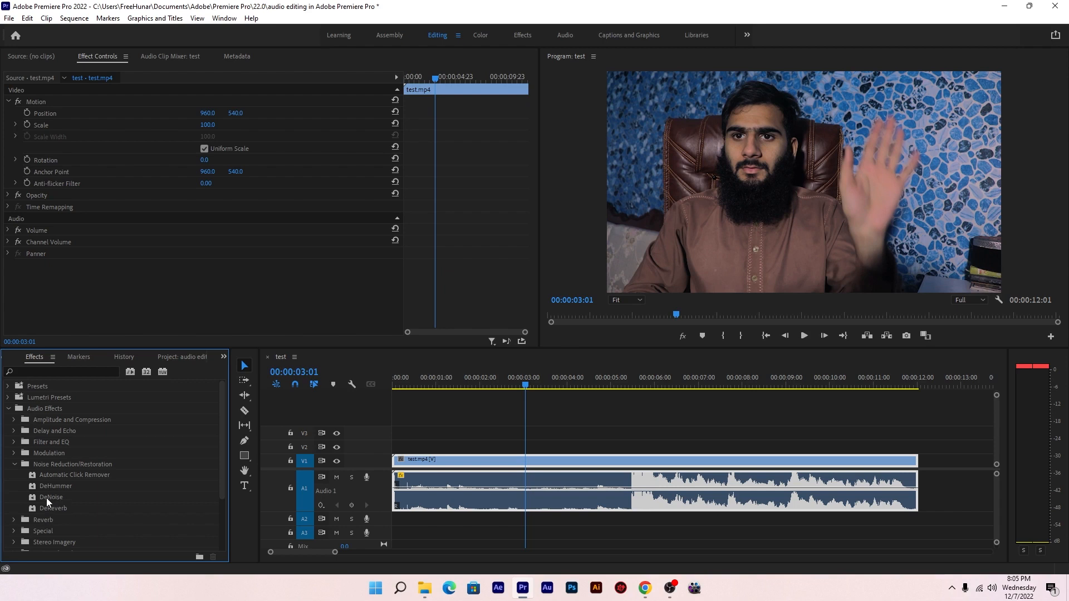
pyautogui.moveTo(41, 498); pyautogui.dragTo(571, 505)
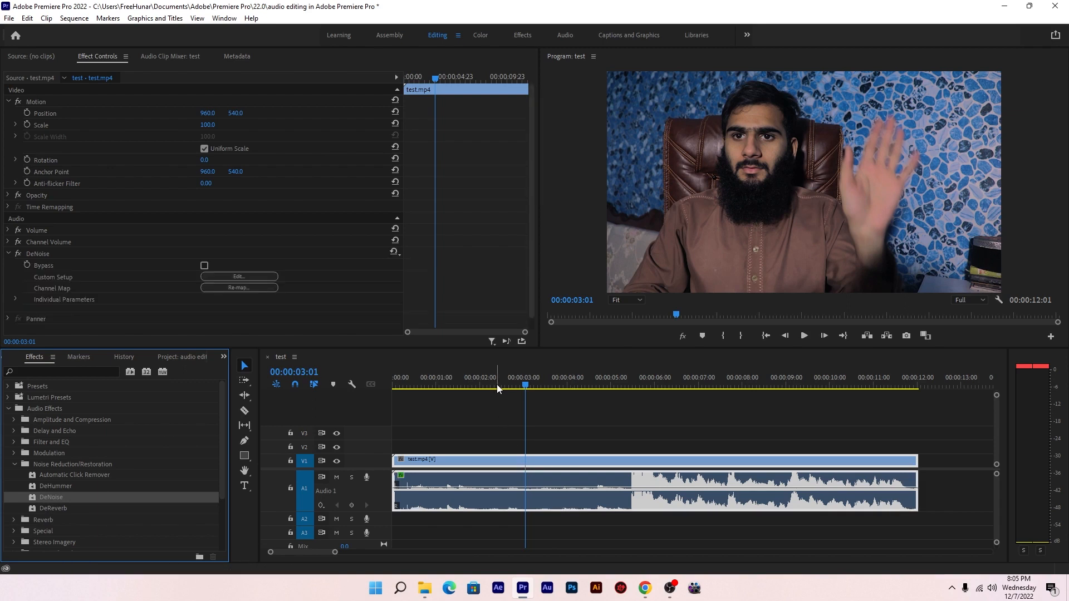
# Play the sequence from the start to about 00:00:10:19 to hear the effect of DeNoise on the audio.
pyautogui.moveTo(497, 385); pyautogui.dragTo(391, 396)
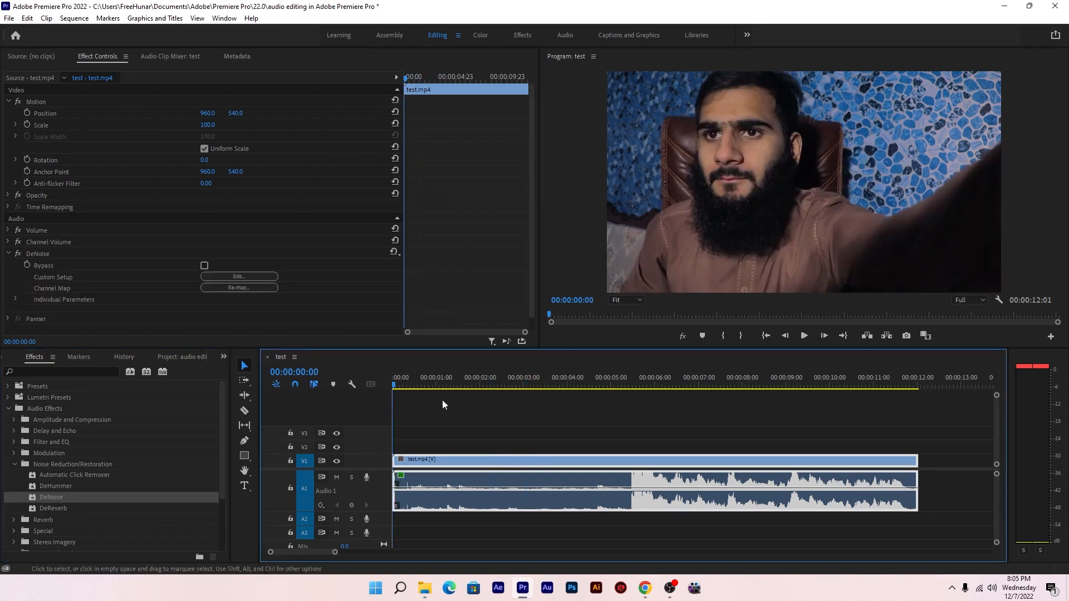
pyautogui.click(804, 336)
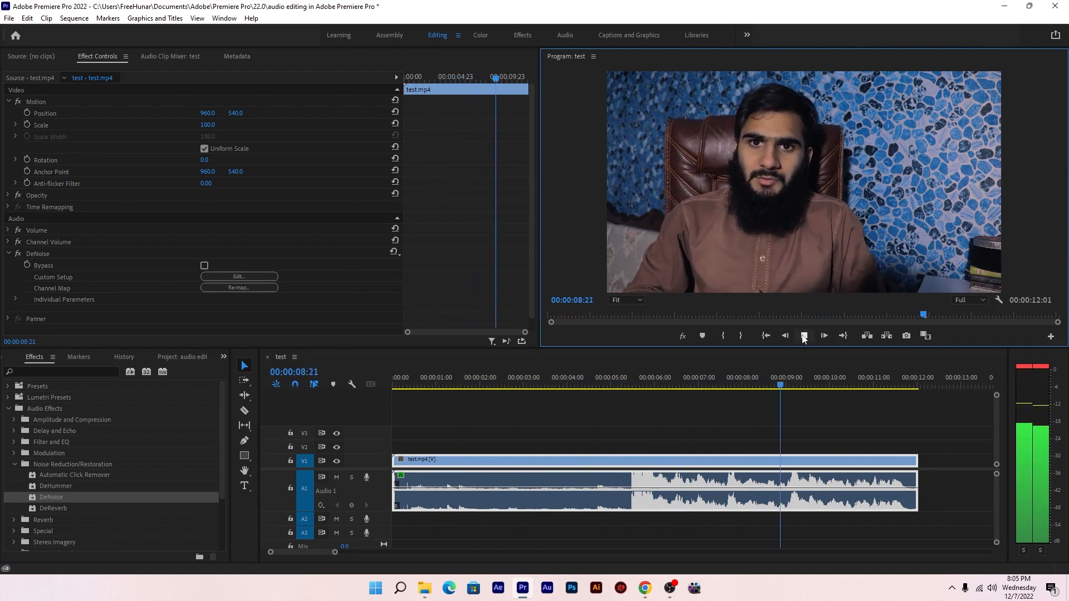
pyautogui.click(803, 337)
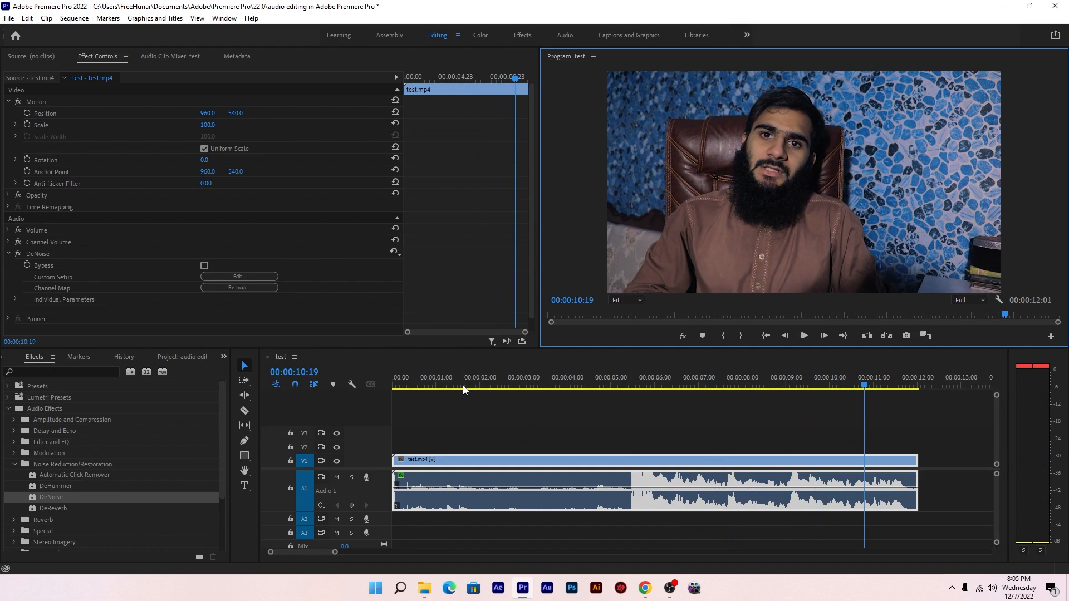
# Replay the opening from 00:00:00:00 to about 00:00:04:05 to check the remaining noise before the speech.
pyautogui.moveTo(463, 389); pyautogui.dragTo(379, 392)
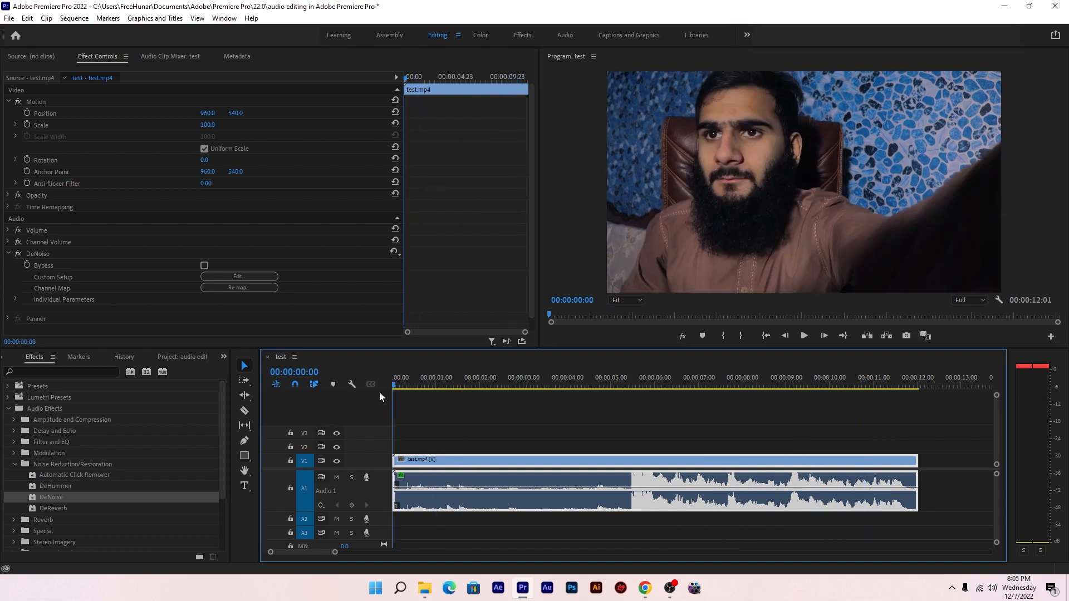
pyautogui.click(803, 335)
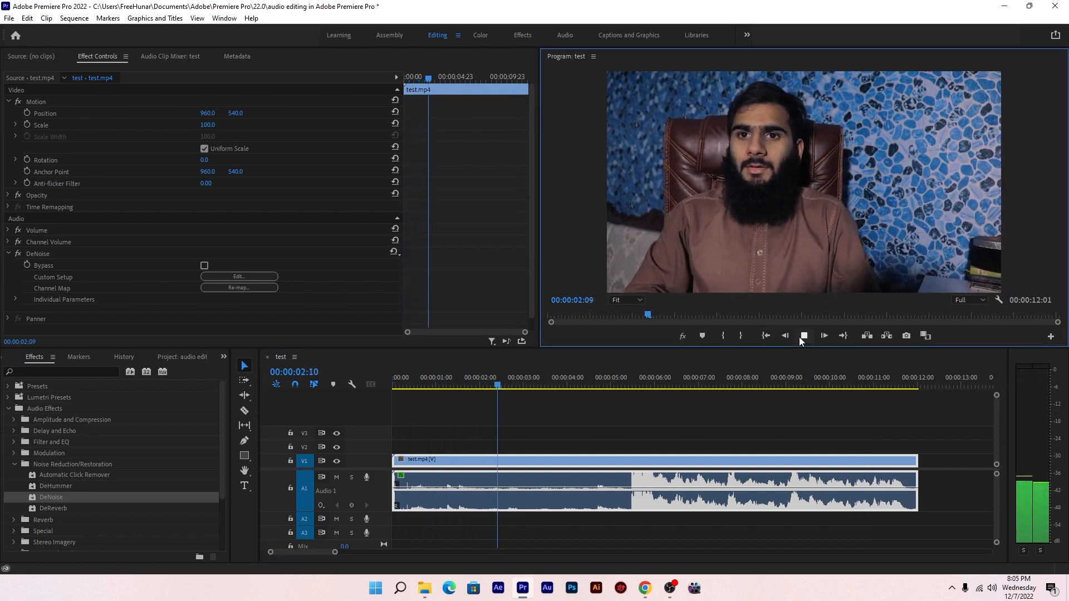
pyautogui.click(801, 336)
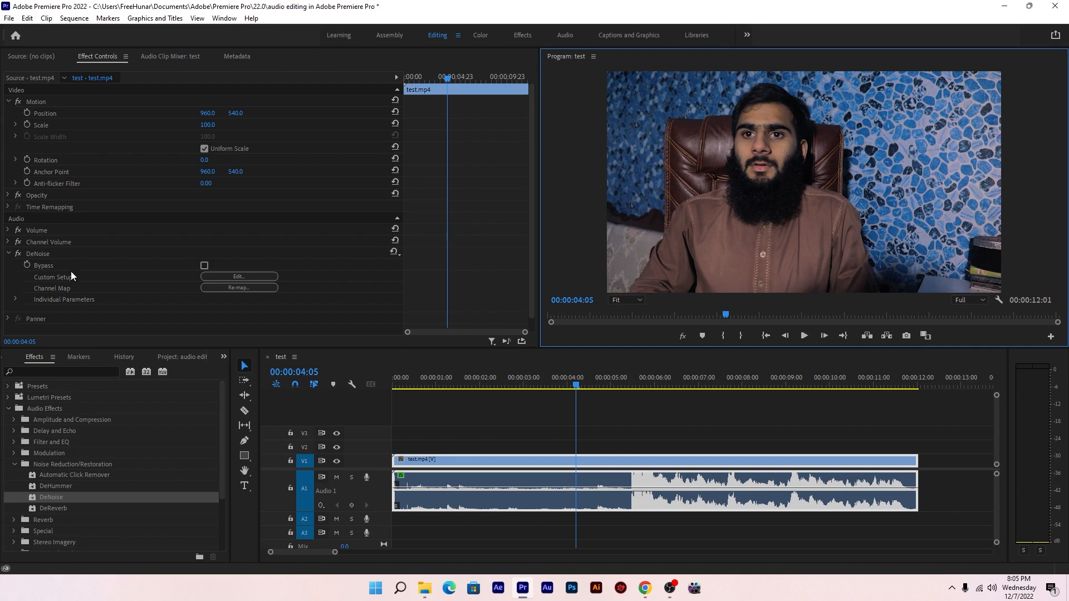
# Open the DeNoise custom setup for test.mp4 and choose the Heavy Noise Reduction preset.
pyautogui.click(221, 277)
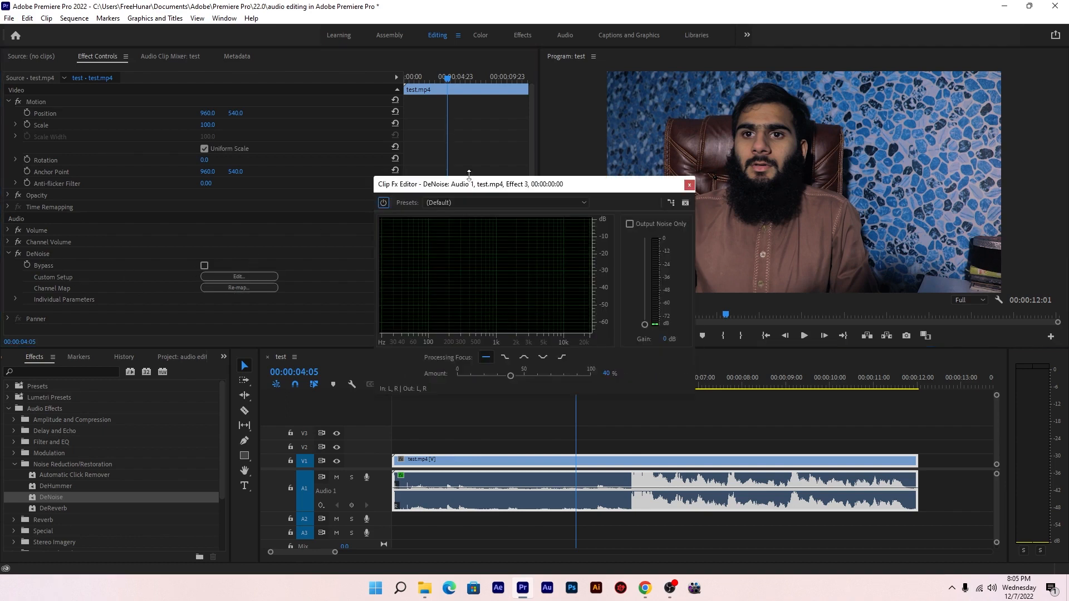
pyautogui.moveTo(469, 186); pyautogui.dragTo(561, 145)
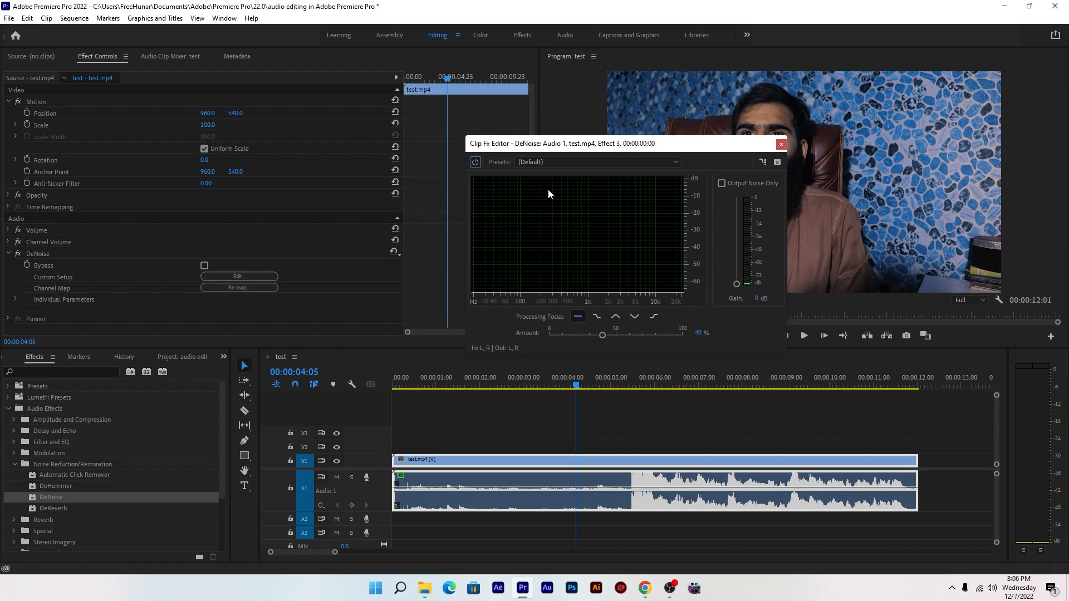
pyautogui.click(549, 162)
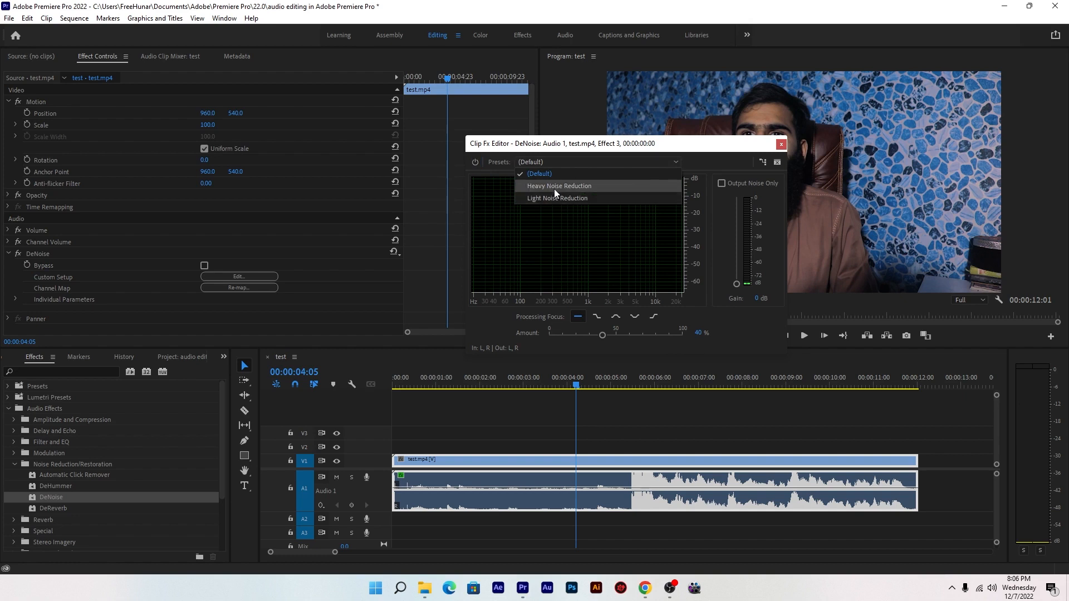
pyautogui.click(555, 186)
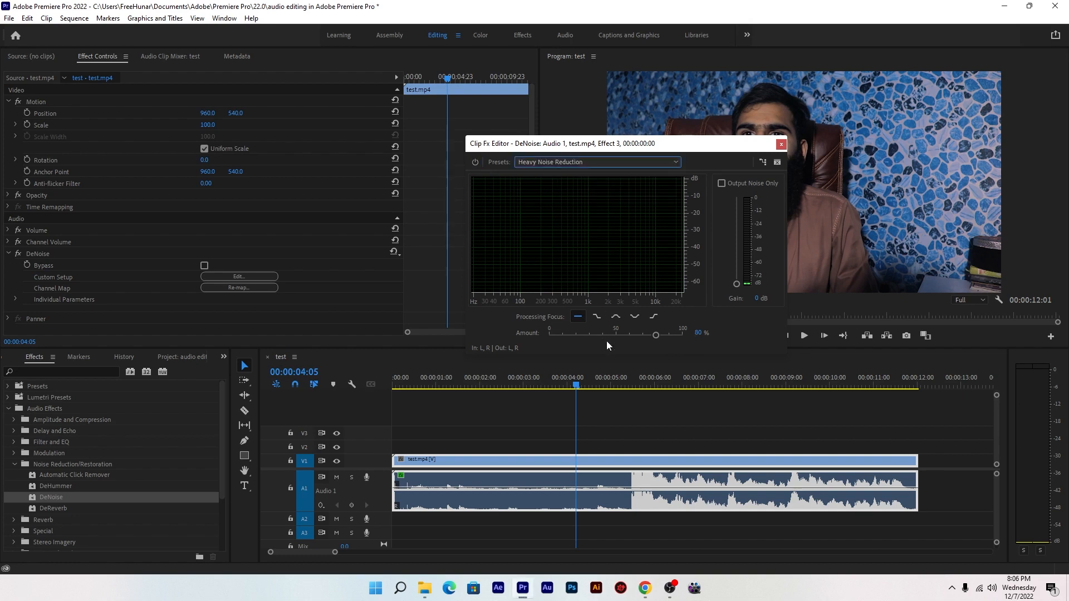
# Play the sequence from 00:00:00:00 to about 00:00:06:14 to hear the Heavy Noise Reduction setting, keeping the DeNoise editor open.
pyautogui.click(338, 425)
pyautogui.press('Home')
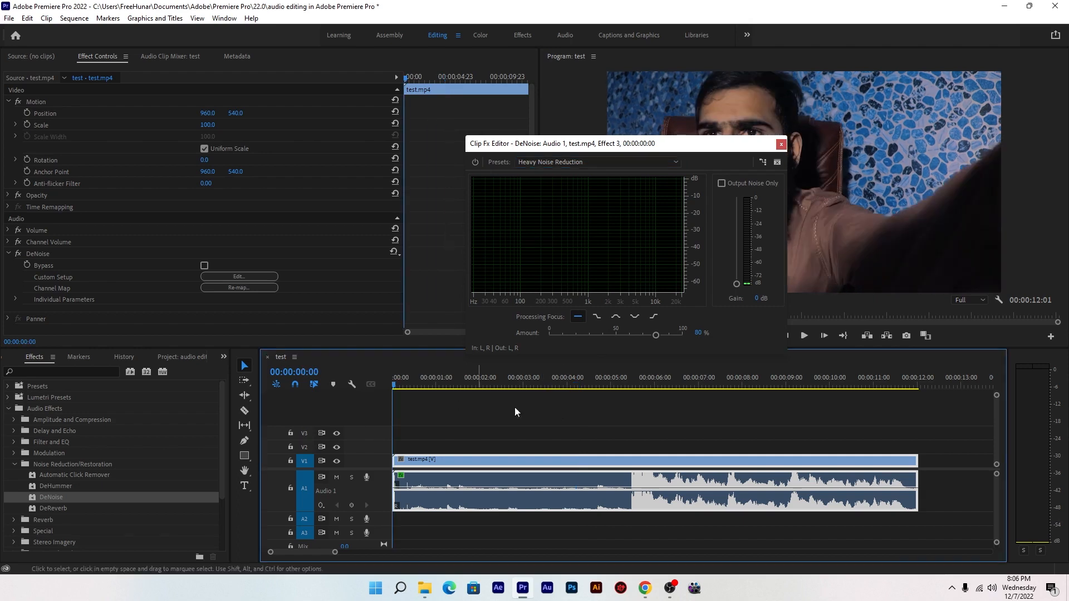
pyautogui.moveTo(640, 146); pyautogui.dragTo(570, 150)
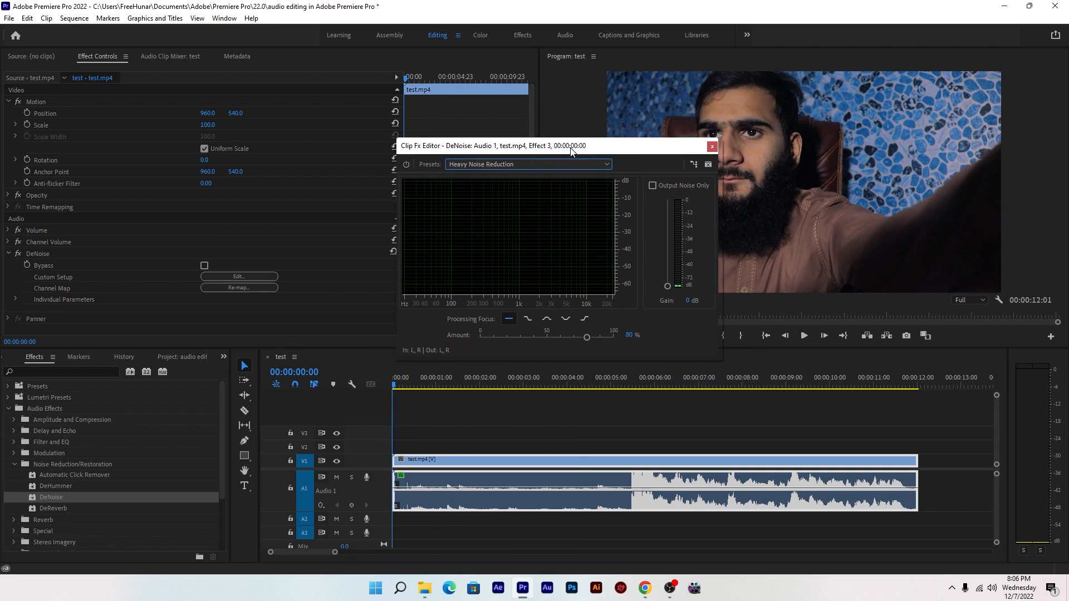
pyautogui.click(802, 335)
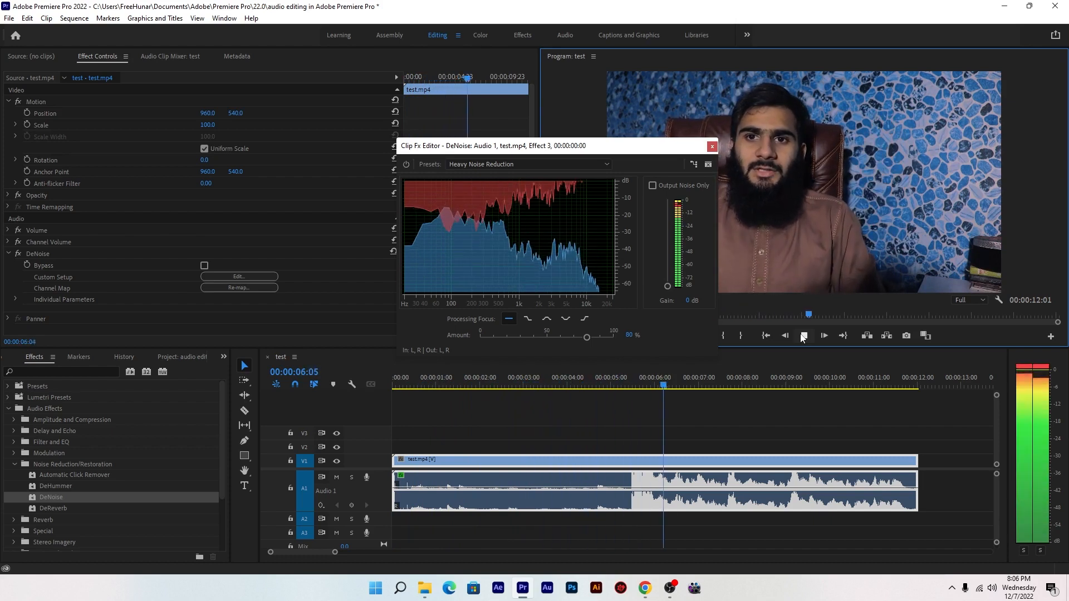
pyautogui.click(802, 336)
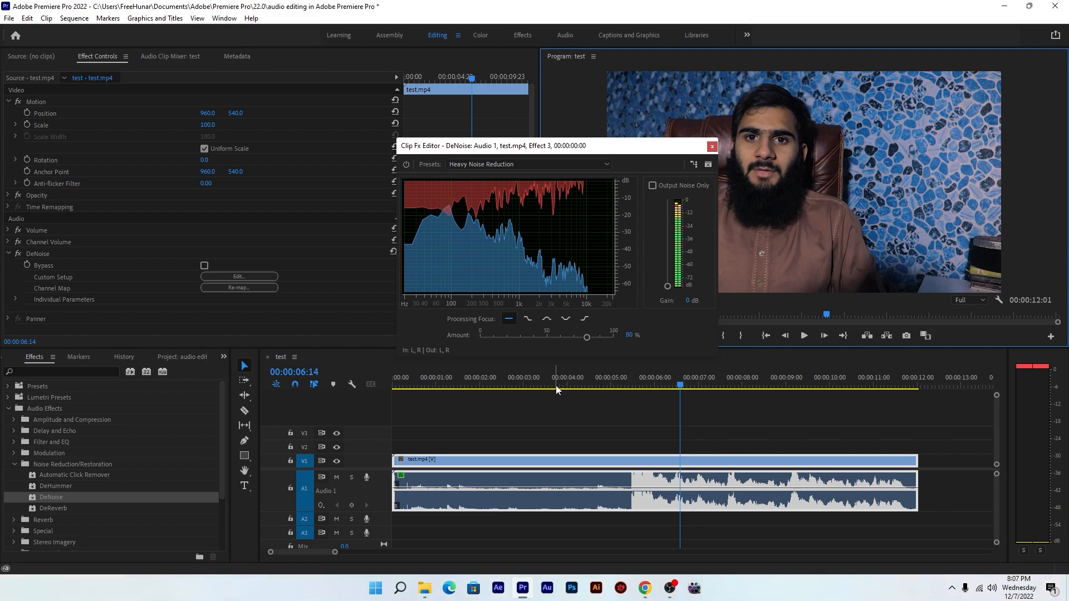
# Replay the sequence from the start to about 00:00:08:04 while watching the DeNoise spectrum graph.
pyautogui.moveTo(553, 384); pyautogui.dragTo(393, 398)
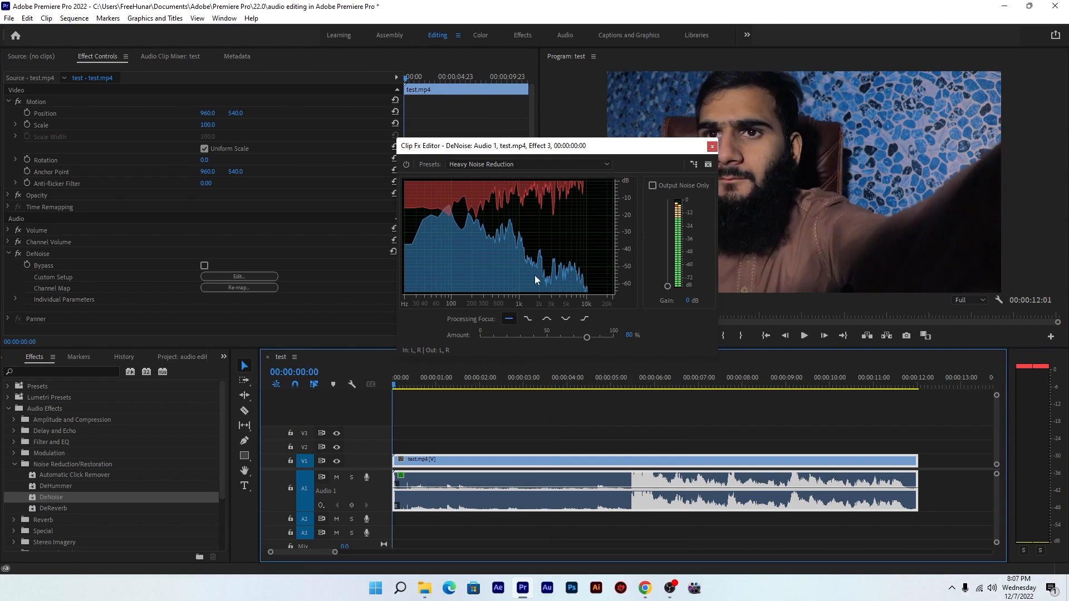
pyautogui.press('space')
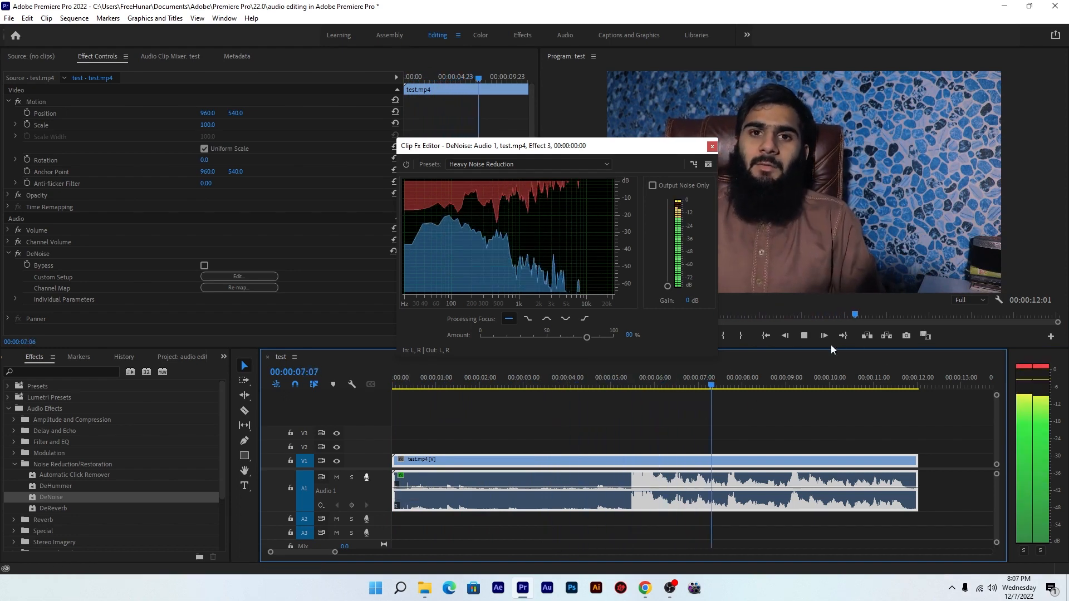
pyautogui.click(804, 336)
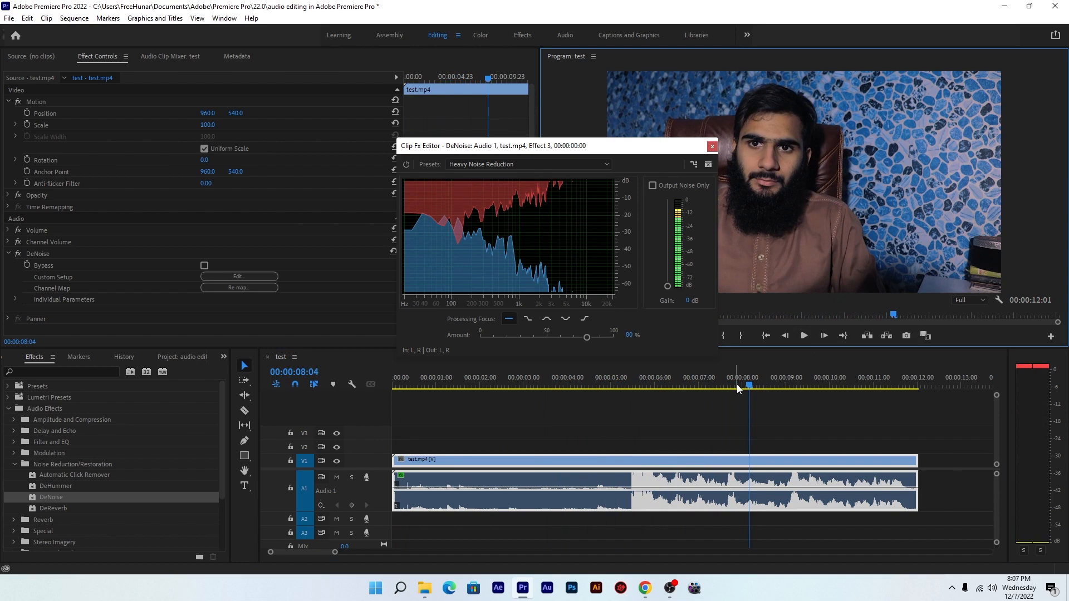
# Bypass DeNoise and play from 00:00:00:18 to about 00:00:04:06 to hear the unprocessed background noise.
pyautogui.moveTo(737, 388); pyautogui.dragTo(425, 409)
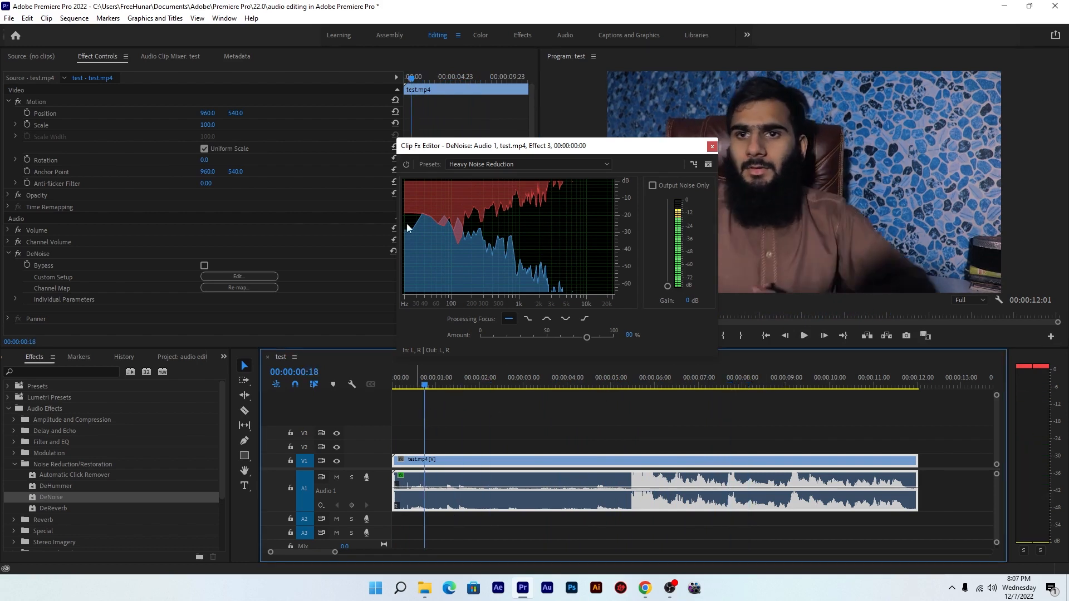
pyautogui.click(406, 165)
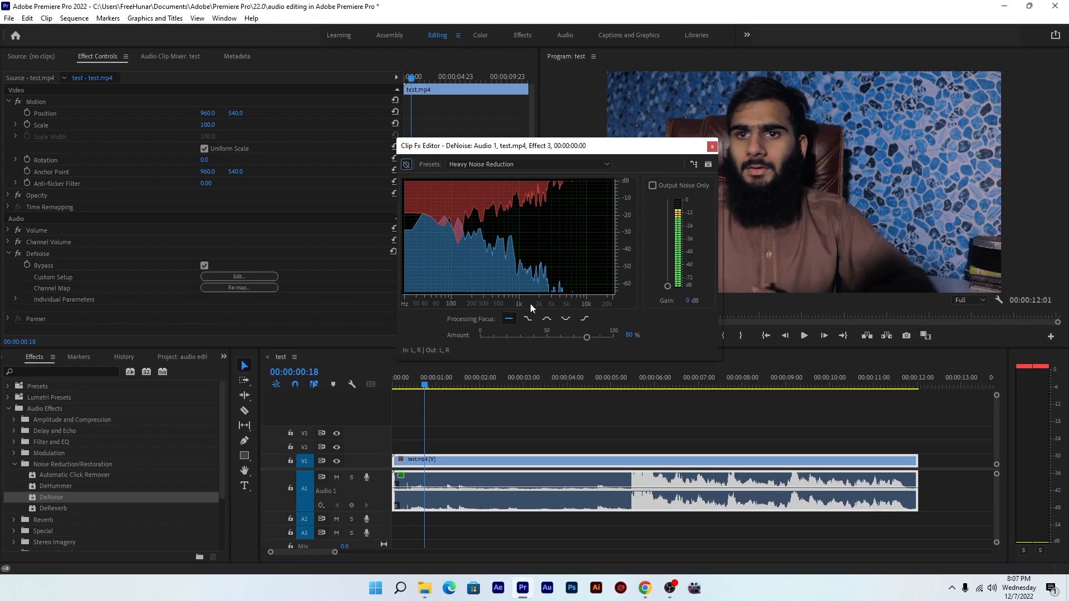
pyautogui.click(803, 338)
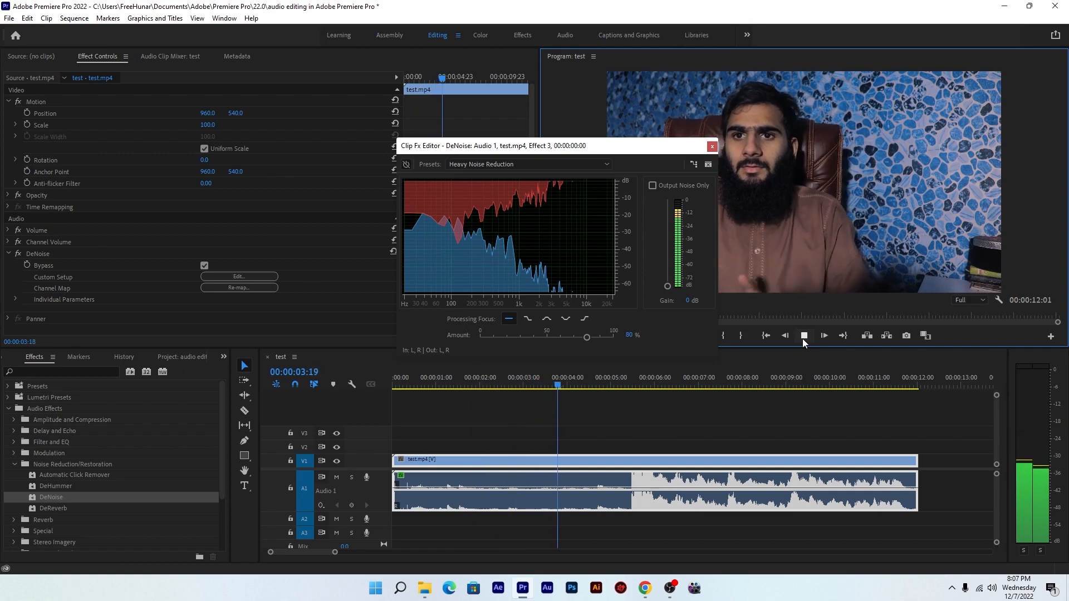
pyautogui.click(803, 338)
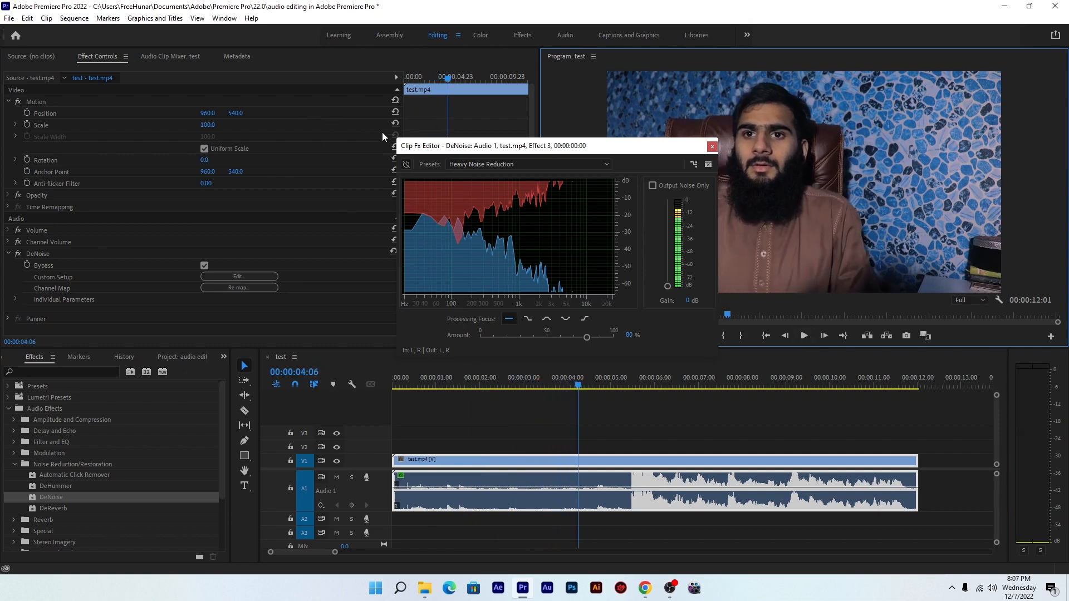
# Turn DeNoise back on, listen onward, and replay from 00:00:00:14 to about 00:00:05:15 to compare the cleaned audio.
pyautogui.click(405, 165)
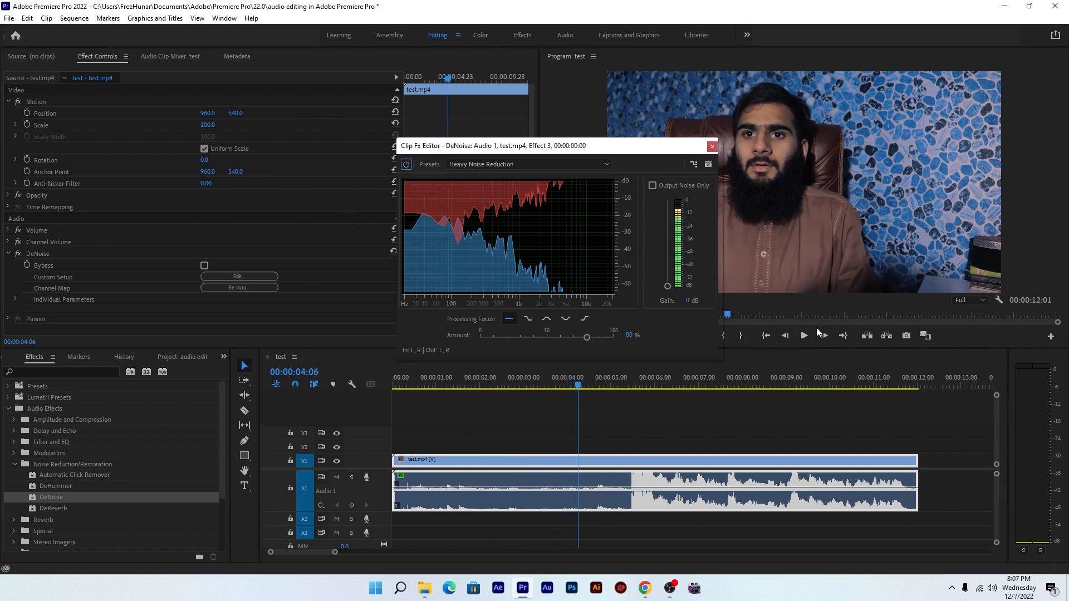
pyautogui.click(802, 342)
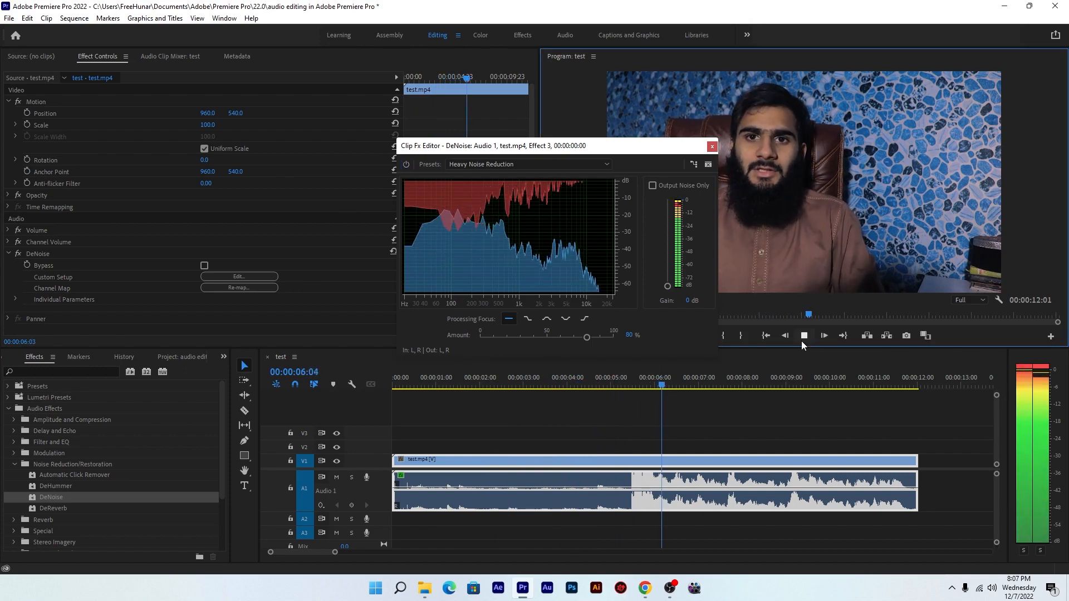
pyautogui.click(419, 376)
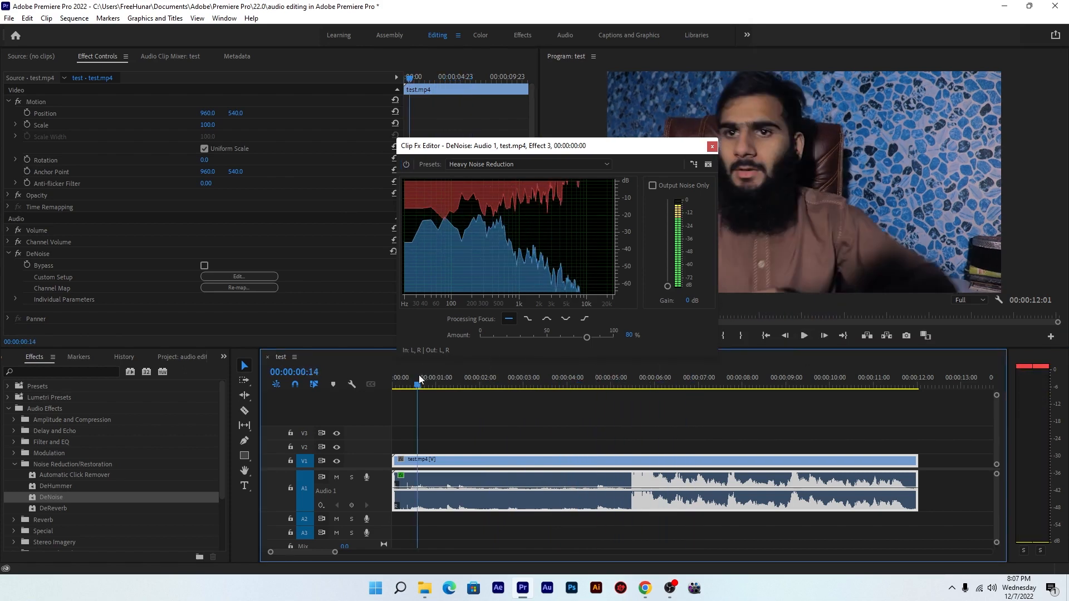
pyautogui.click(800, 337)
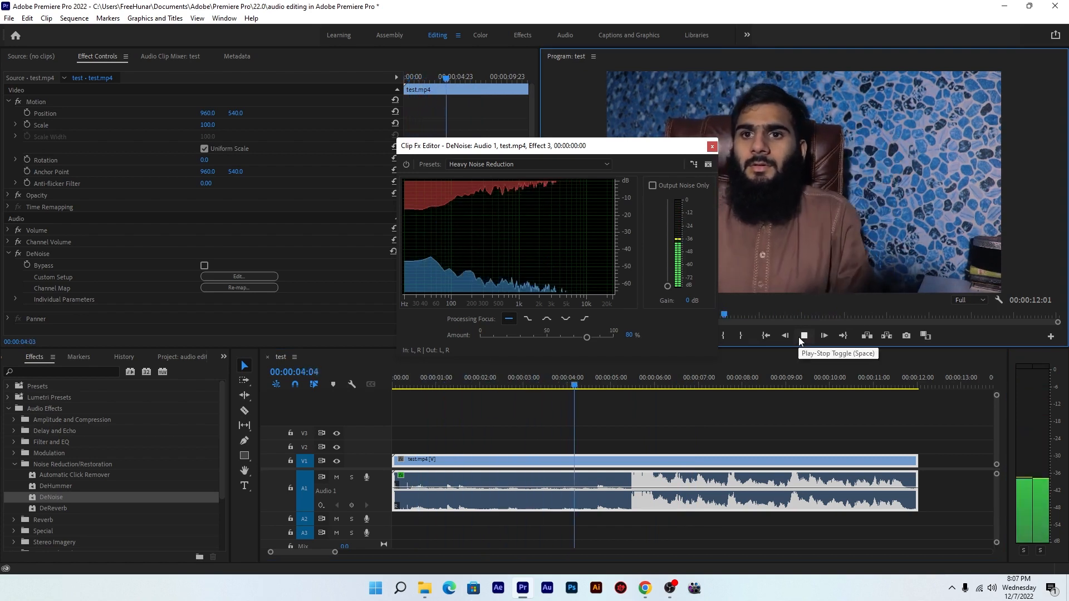
pyautogui.click(803, 336)
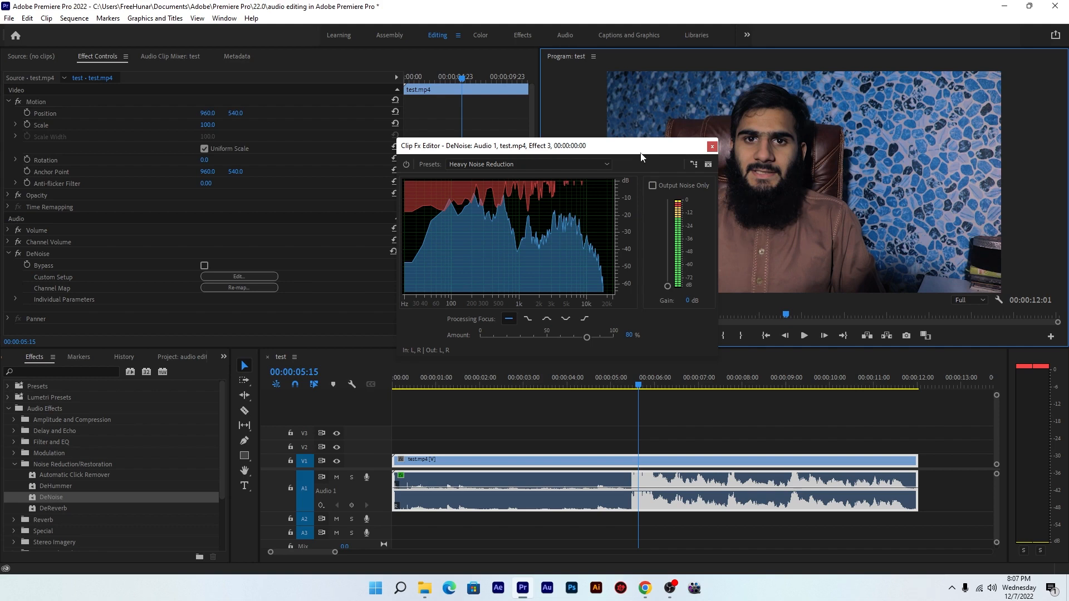
# Close the DeNoise editor and play the sequence from 00:00:03:07 to about 00:00:11:15 to review the cleaned speech.
pyautogui.moveTo(627, 152); pyautogui.dragTo(642, 151)
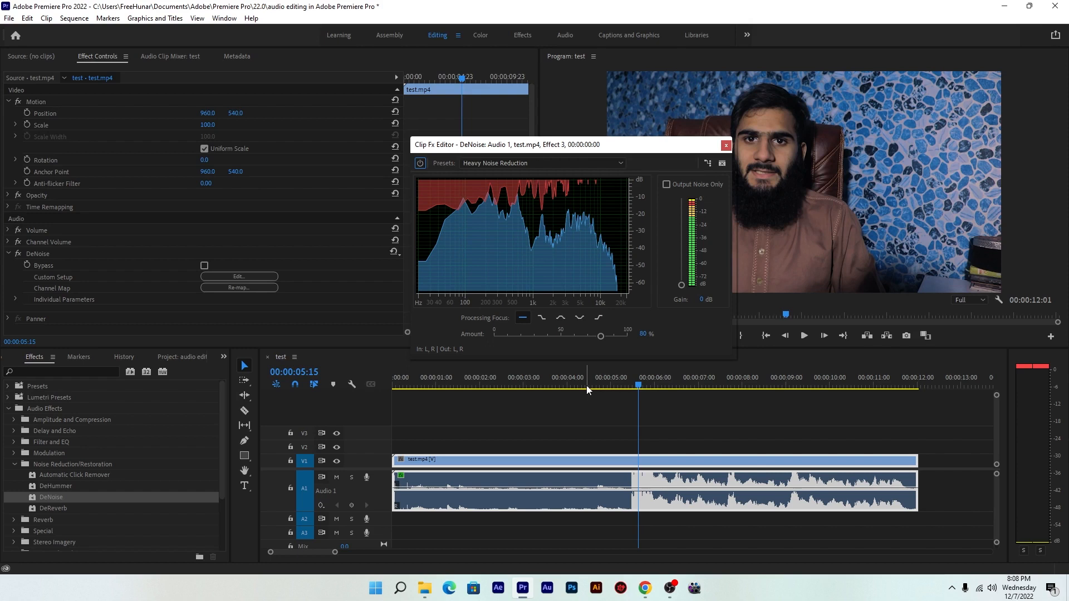
pyautogui.click(535, 385)
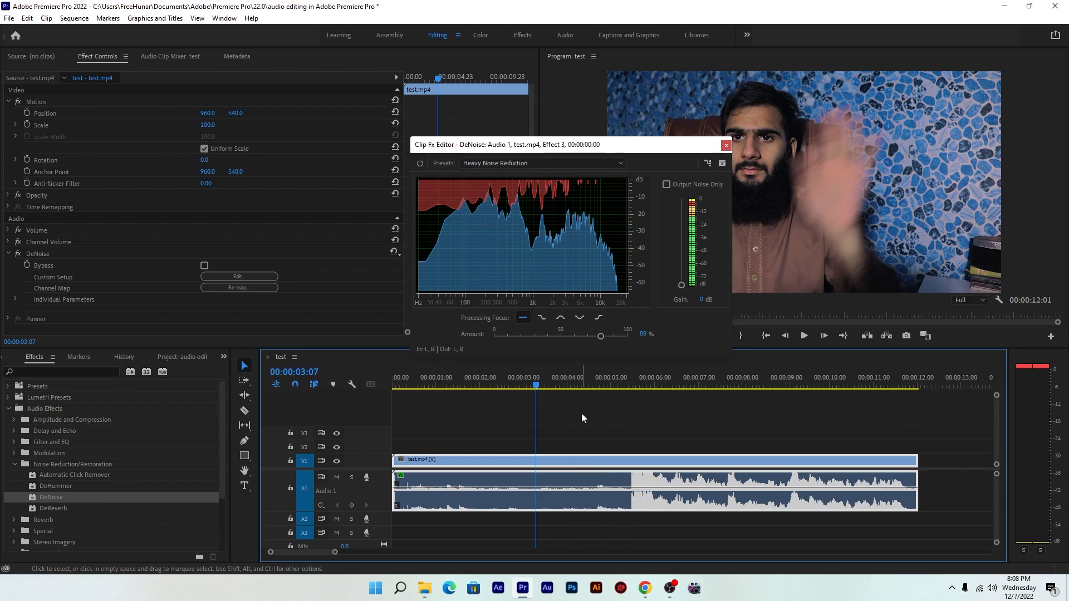
pyautogui.click(726, 146)
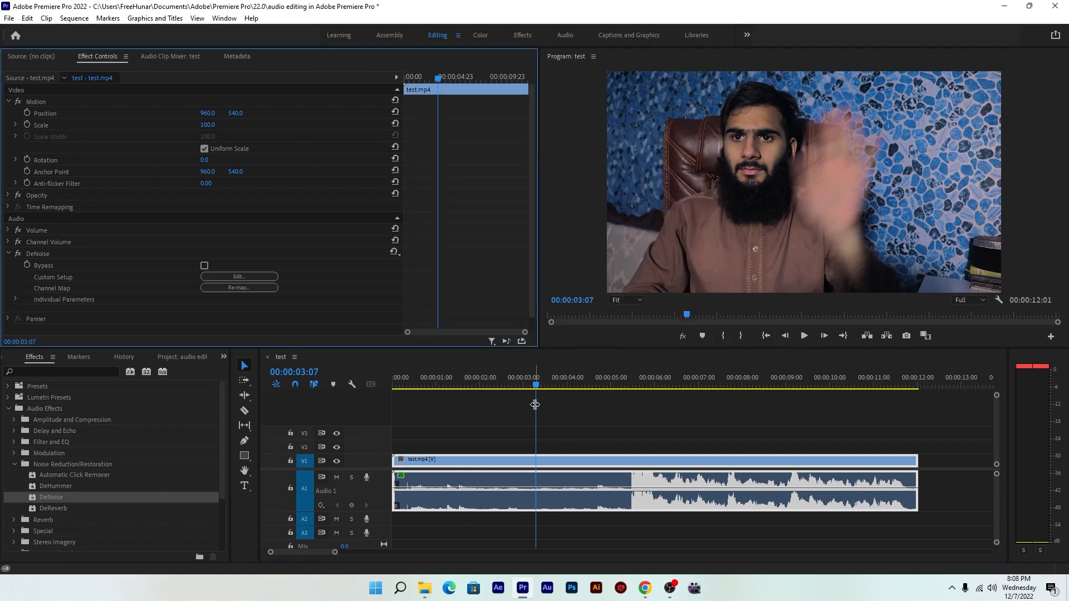
pyautogui.click(803, 337)
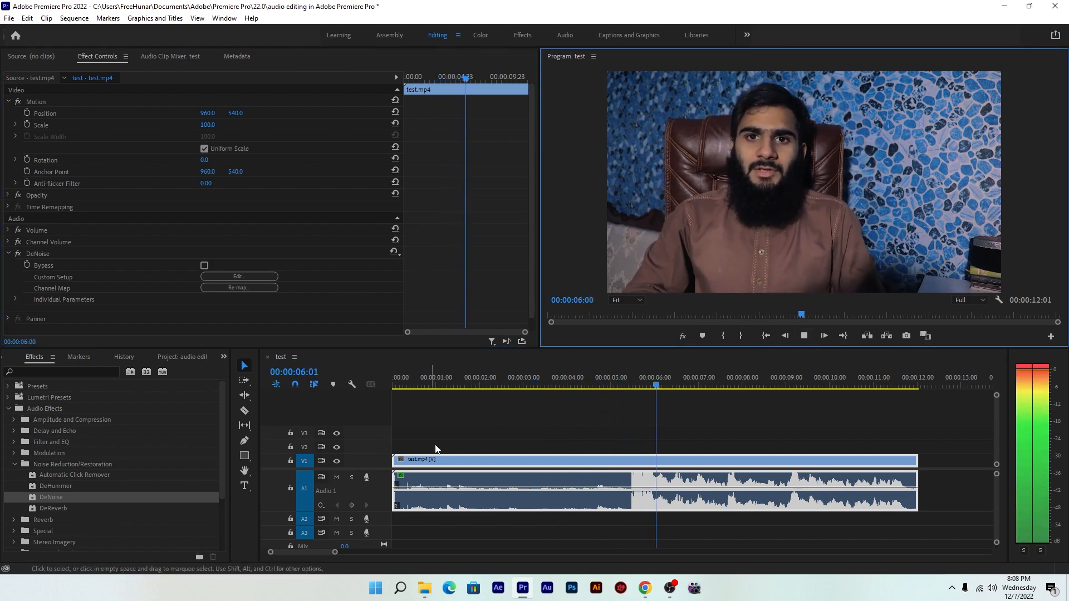
pyautogui.click(804, 337)
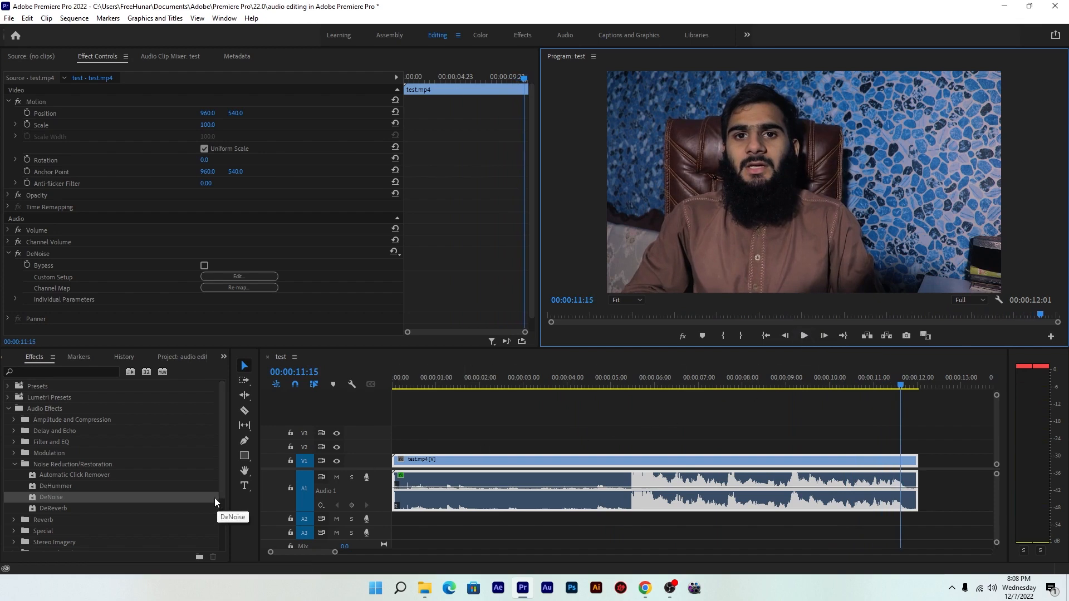
# Apply the Parametric Equalizer effect from the Filter and EQ audio effects to the test.mp4 clip on track A1.
pyautogui.moveTo(224, 401); pyautogui.dragTo(223, 415)
pyautogui.click(13, 443)
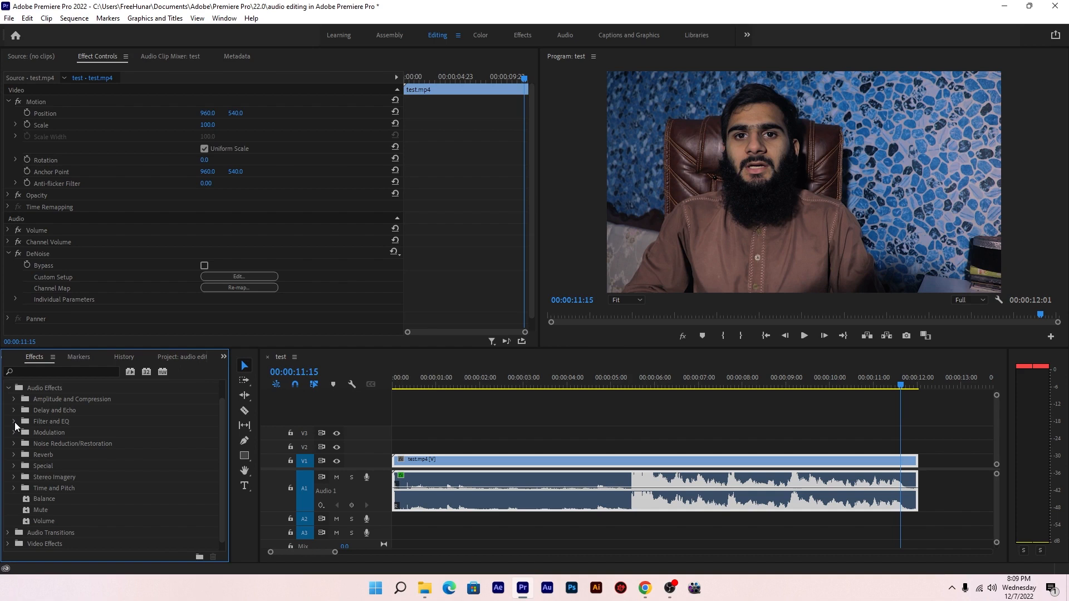
pyautogui.click(14, 422)
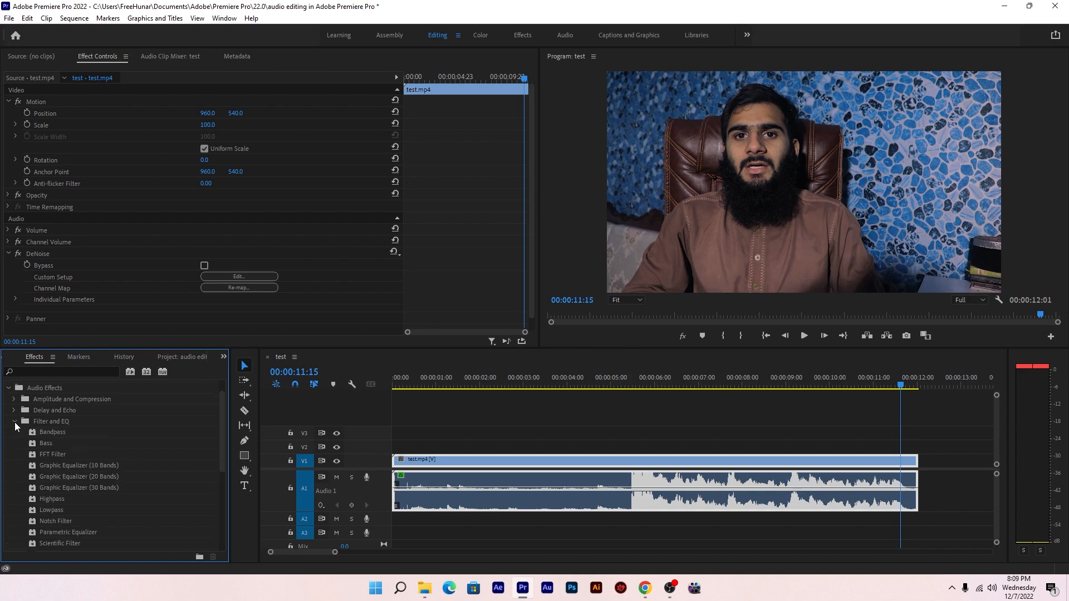
pyautogui.moveTo(222, 405); pyautogui.dragTo(215, 444)
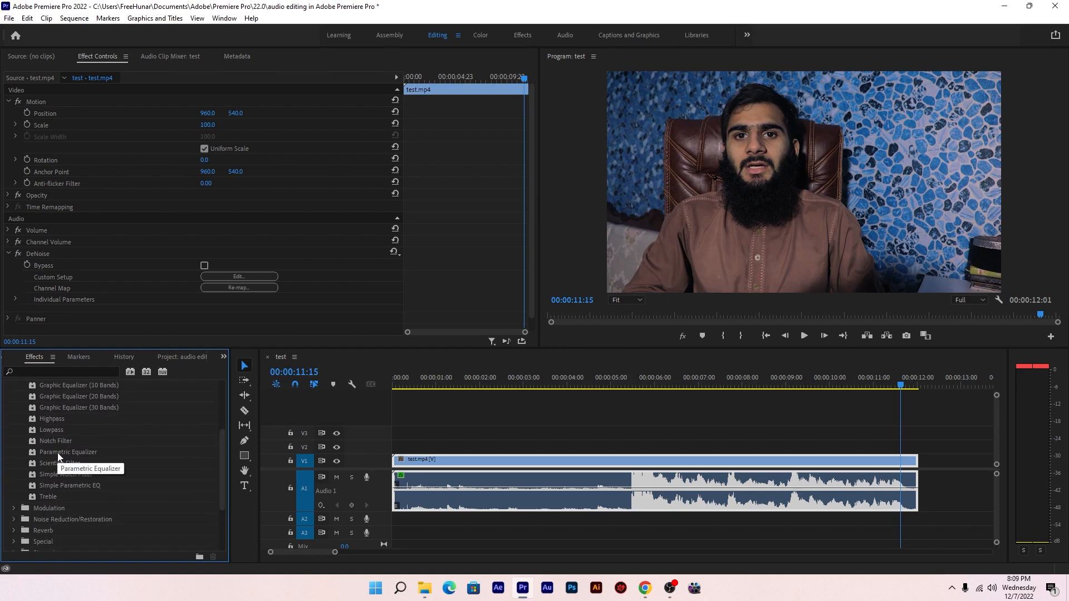
pyautogui.moveTo(46, 454); pyautogui.dragTo(602, 506)
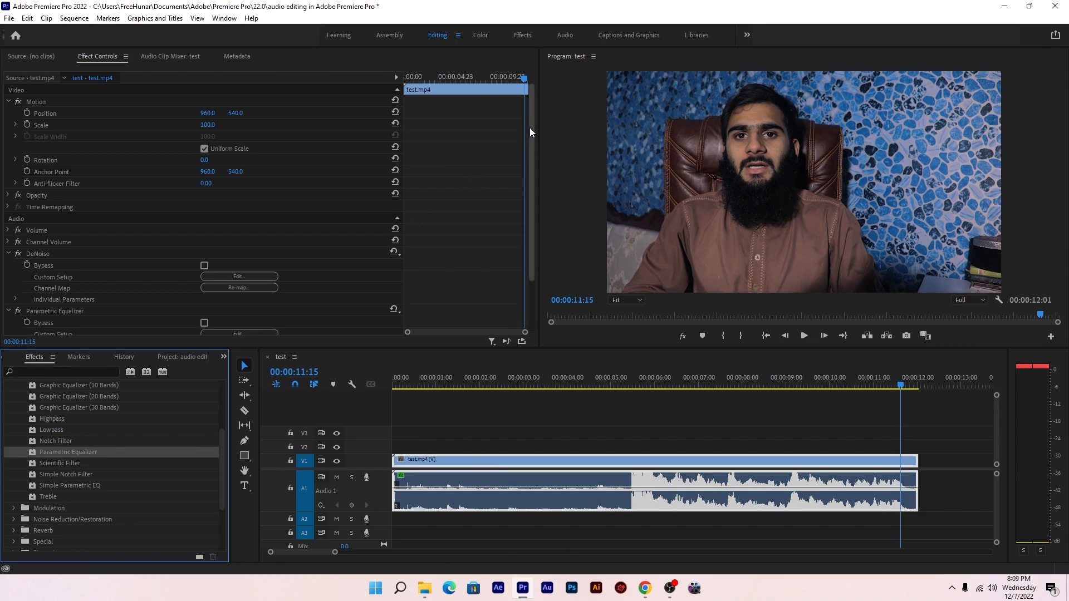
# Open the Parametric Equalizer custom setup, move the playhead to 00:00:05:09 and choose the Loudness Maximizer preset.
pyautogui.moveTo(530, 128); pyautogui.dragTo(526, 179)
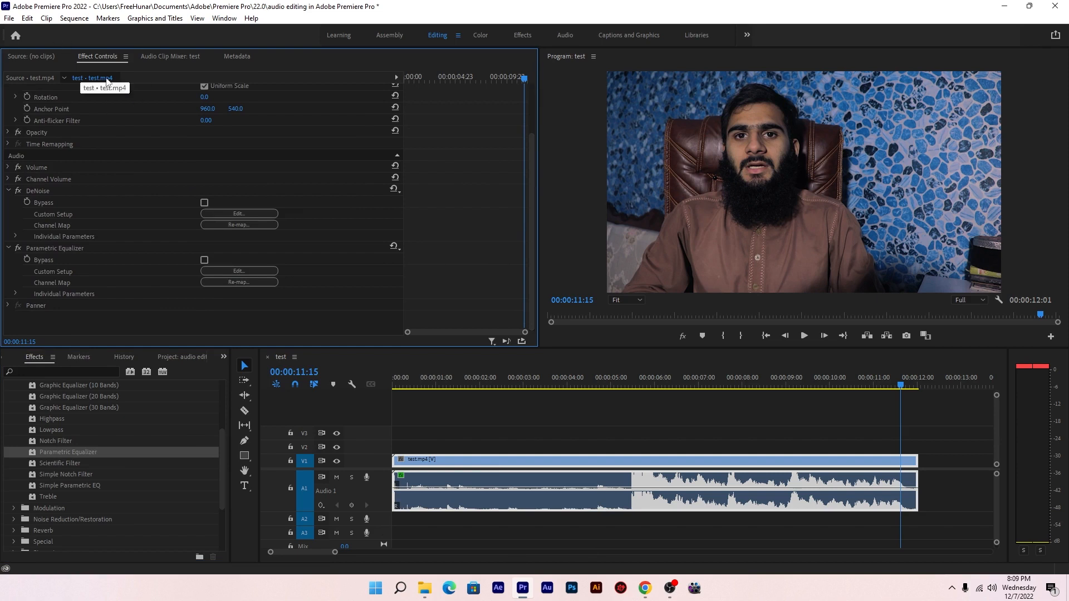
pyautogui.click(239, 272)
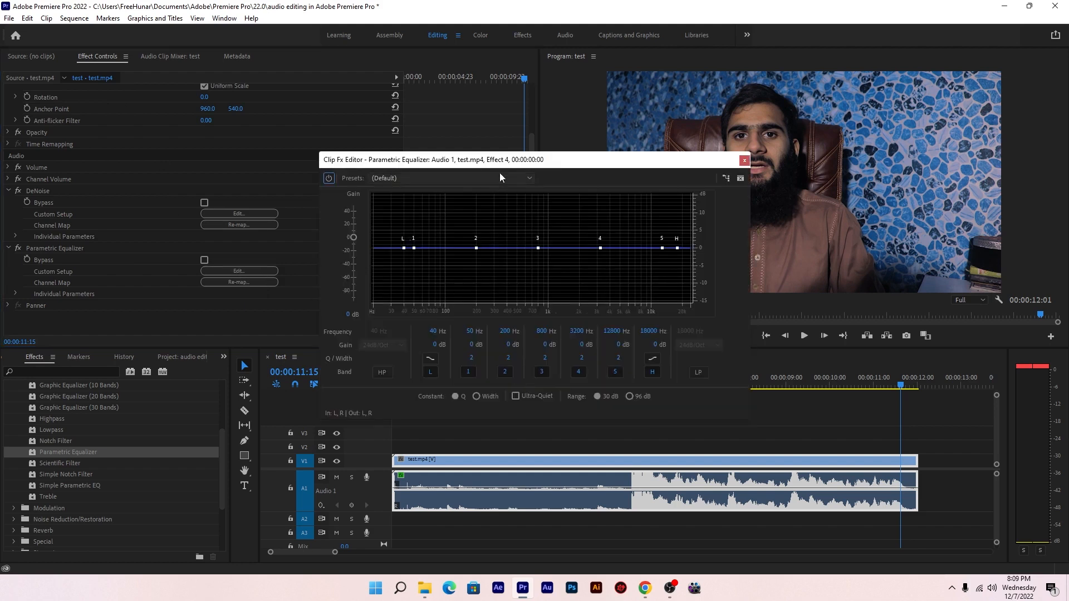
pyautogui.moveTo(526, 163); pyautogui.dragTo(587, 147)
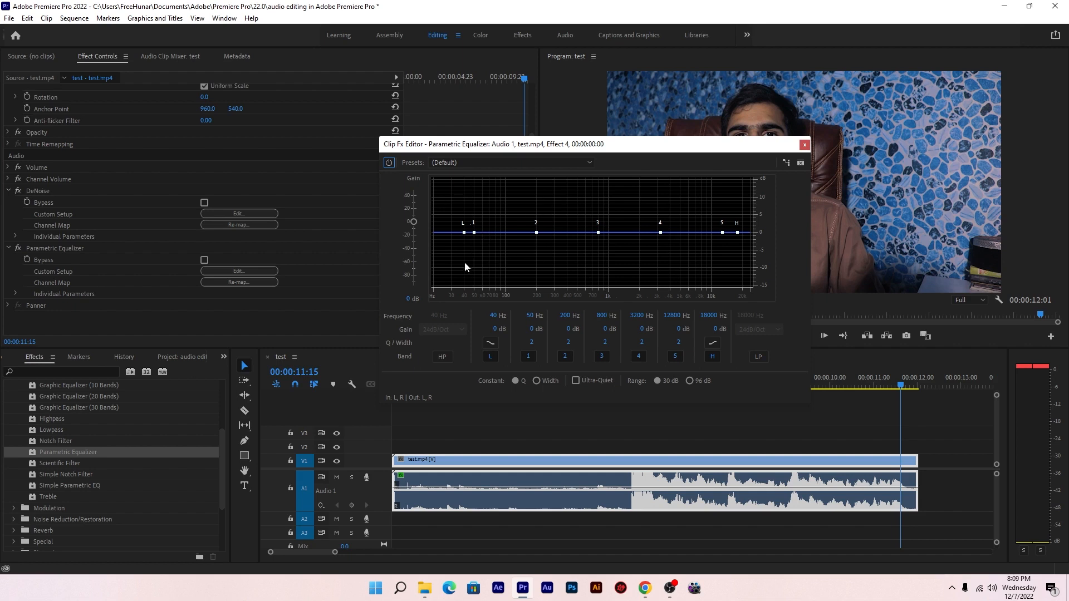
pyautogui.moveTo(823, 385); pyautogui.dragTo(629, 403)
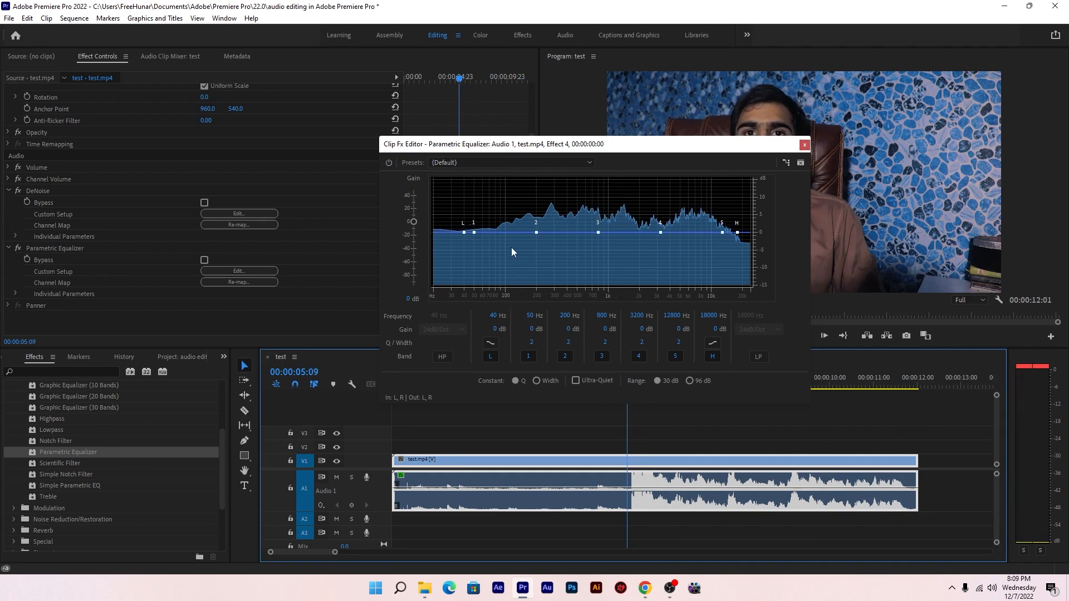
pyautogui.click(530, 162)
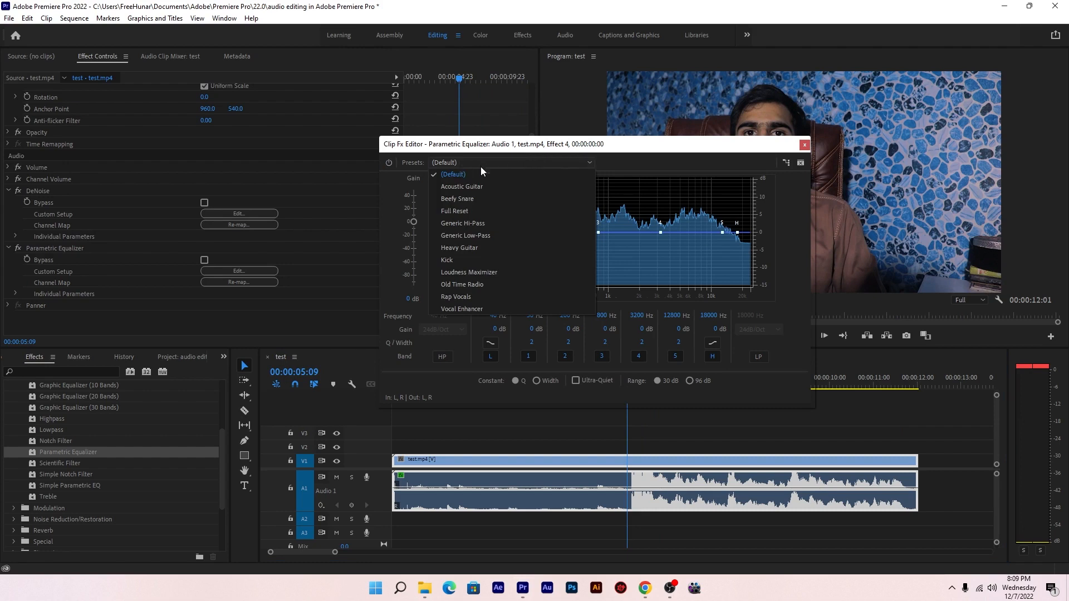
pyautogui.click(499, 271)
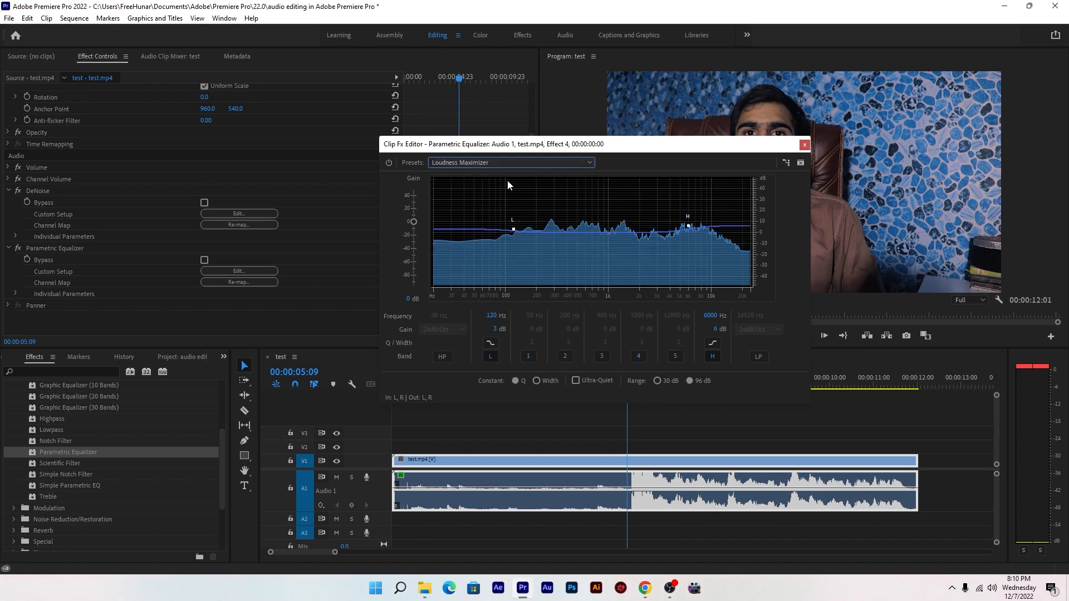
# Play the sequence from 00:00:05:09 to about 00:00:09:07 to hear the Loudness Maximizer preset on the speech.
pyautogui.moveTo(602, 144); pyautogui.dragTo(485, 108)
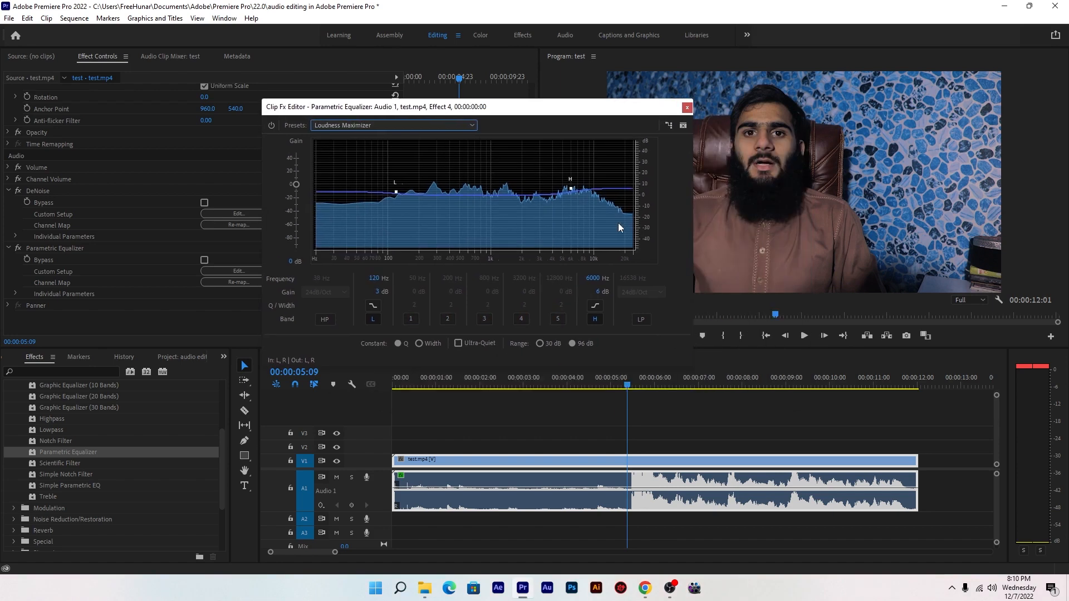
pyautogui.click(804, 336)
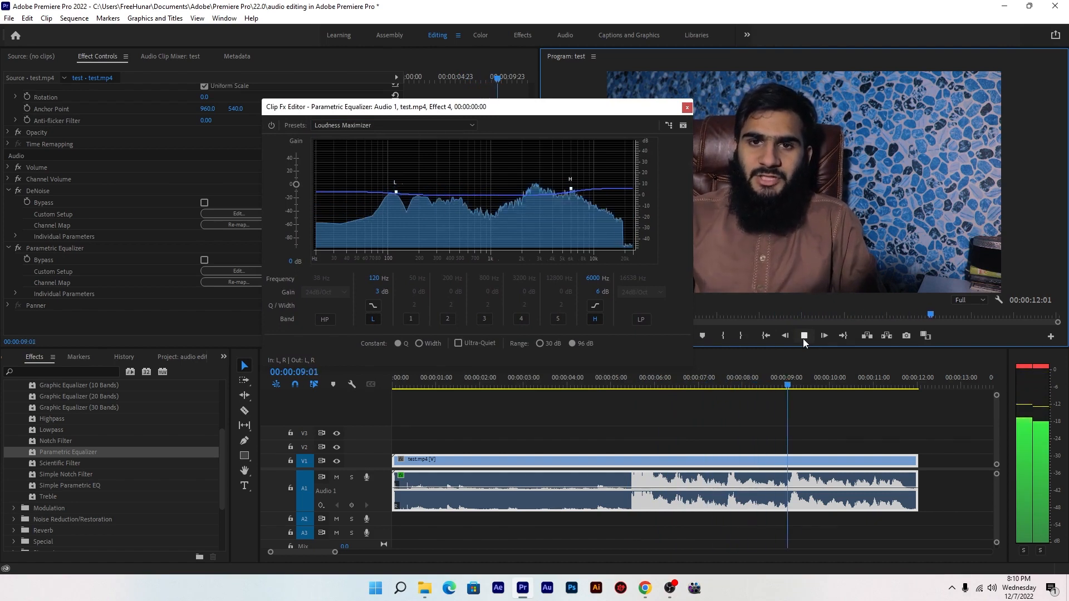
pyautogui.click(803, 337)
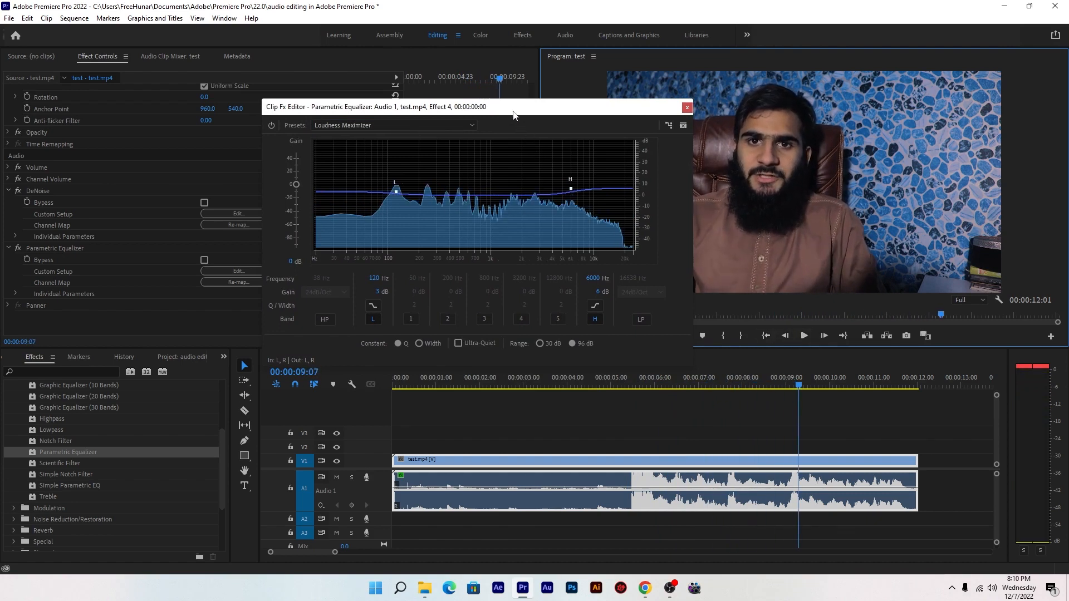
# Raise the Parametric Equalizer's low band in two passes to about 16.2 dB at 123 Hz, playing the speech after each change.
pyautogui.moveTo(514, 115); pyautogui.dragTo(581, 160)
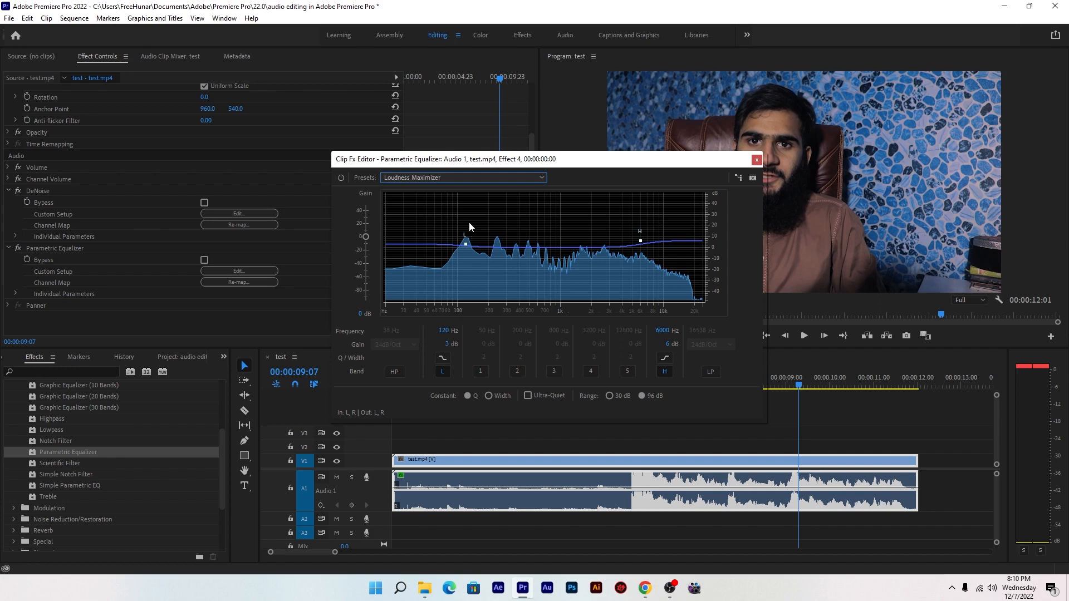
pyautogui.moveTo(464, 244)
pyautogui.moveTo(464, 244); pyautogui.dragTo(465, 233)
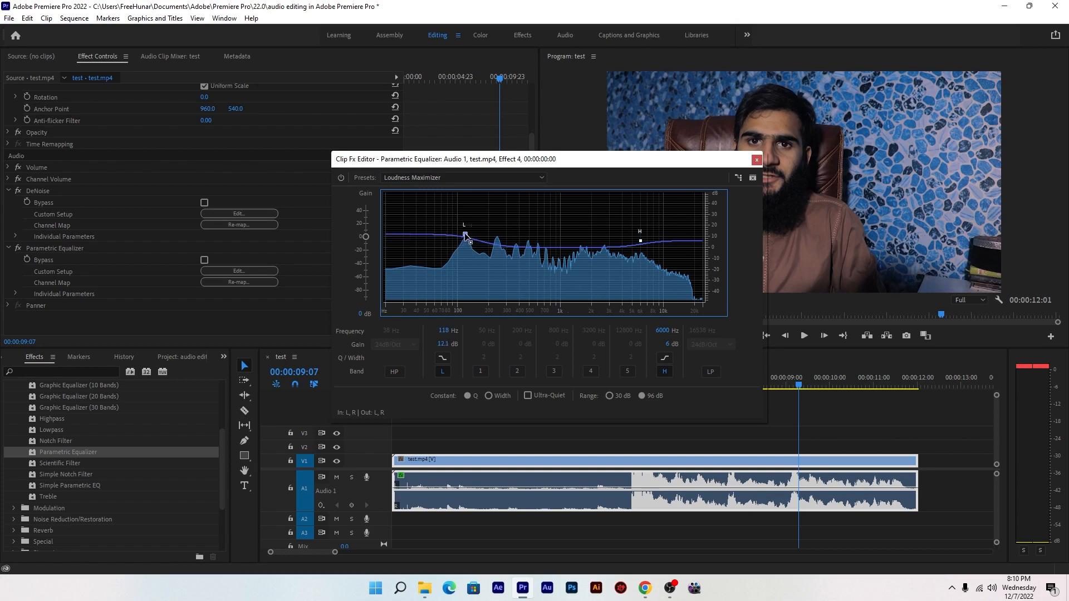
pyautogui.moveTo(778, 386); pyautogui.dragTo(633, 409)
pyautogui.press('space')
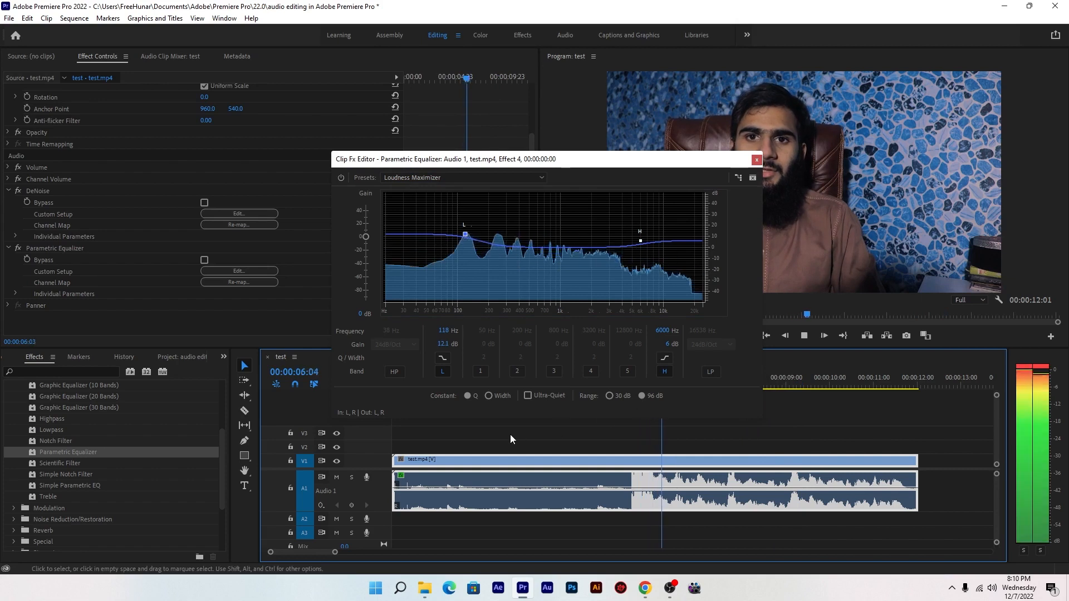
pyautogui.click(804, 335)
pyautogui.moveTo(465, 234); pyautogui.dragTo(467, 229)
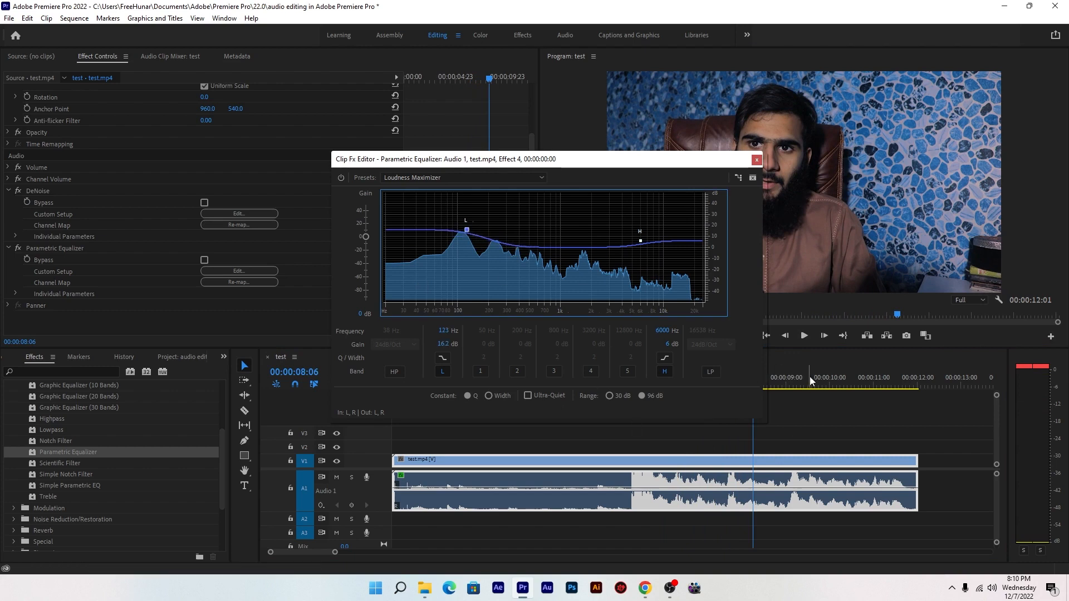
pyautogui.click(804, 336)
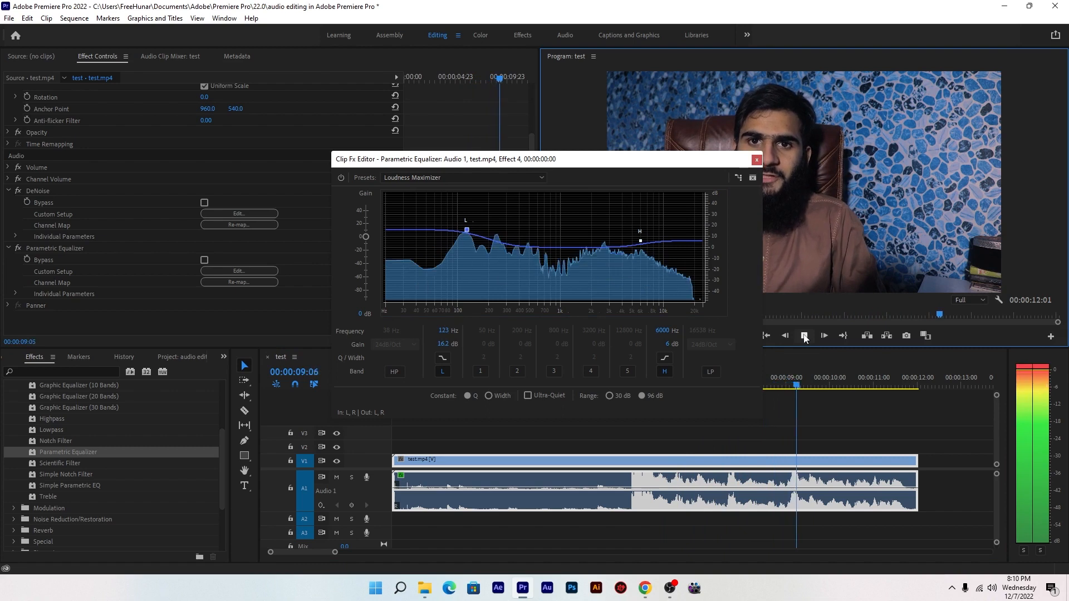
pyautogui.click(804, 336)
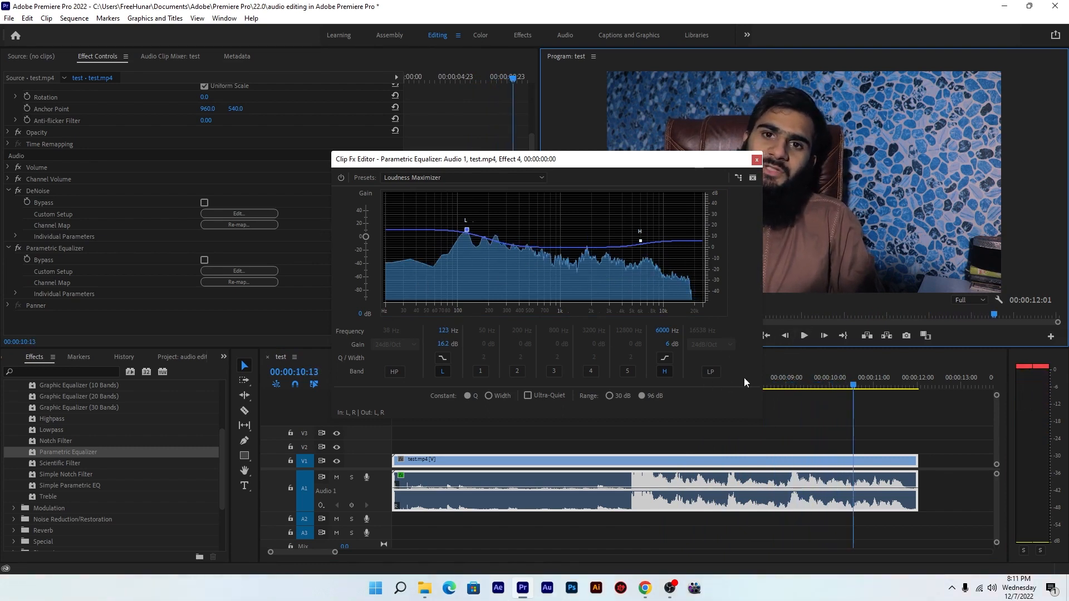
# Bypass the Parametric Equalizer and play the sequence from 00:00:05:11 to about 00:00:10:23 to hear the speech without it.
pyautogui.moveTo(782, 384); pyautogui.dragTo(632, 409)
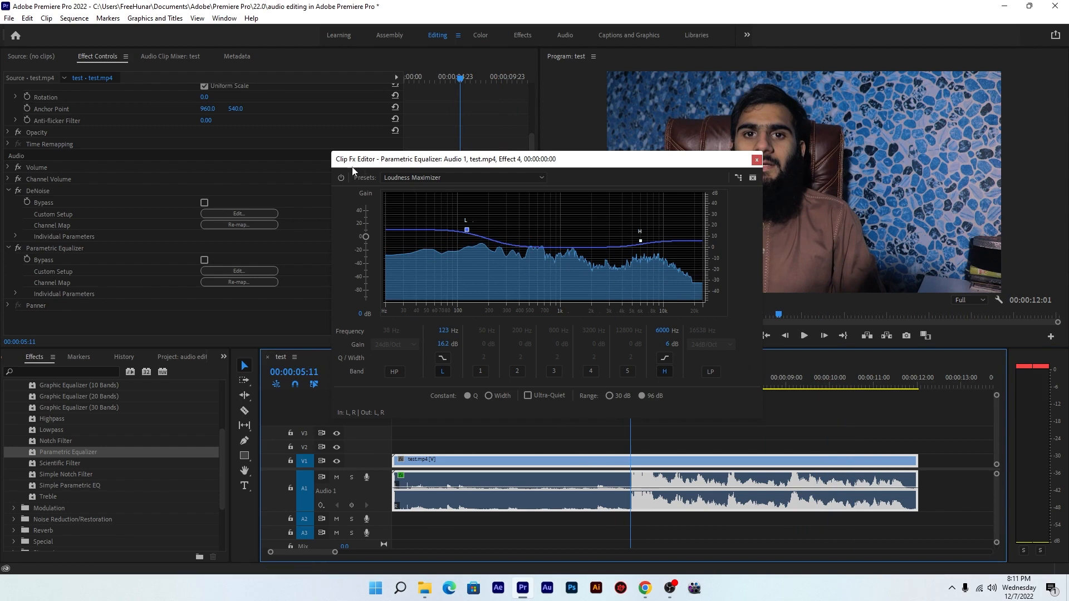
pyautogui.click(342, 178)
pyautogui.click(803, 337)
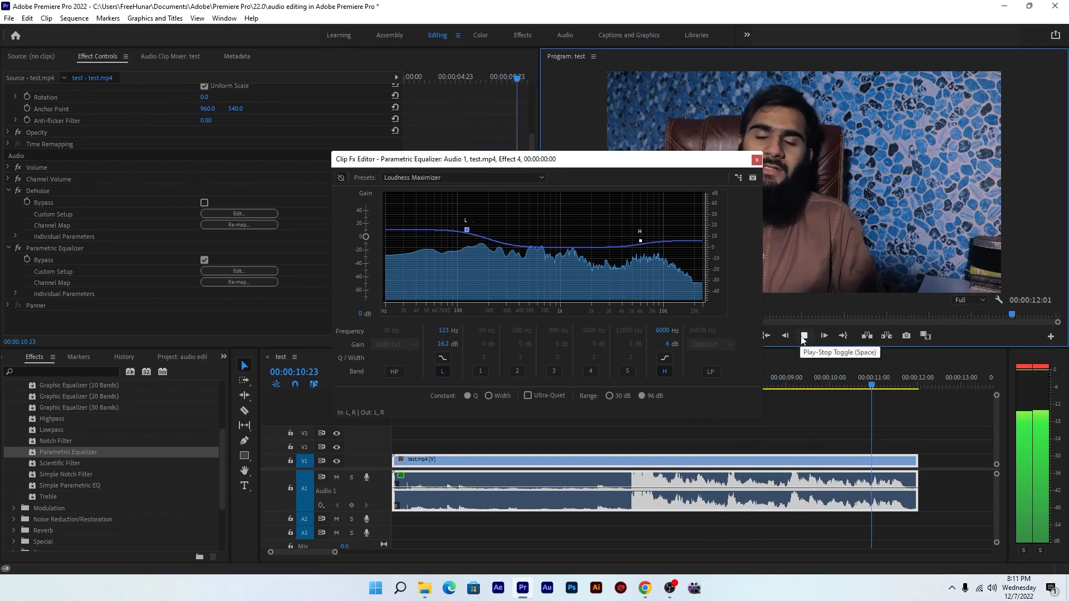
pyautogui.click(802, 337)
# Turn the Parametric Equalizer back on and replay from 00:00:05:11 to about 00:00:10:14 to compare the speech.
pyautogui.moveTo(876, 386); pyautogui.dragTo(633, 410)
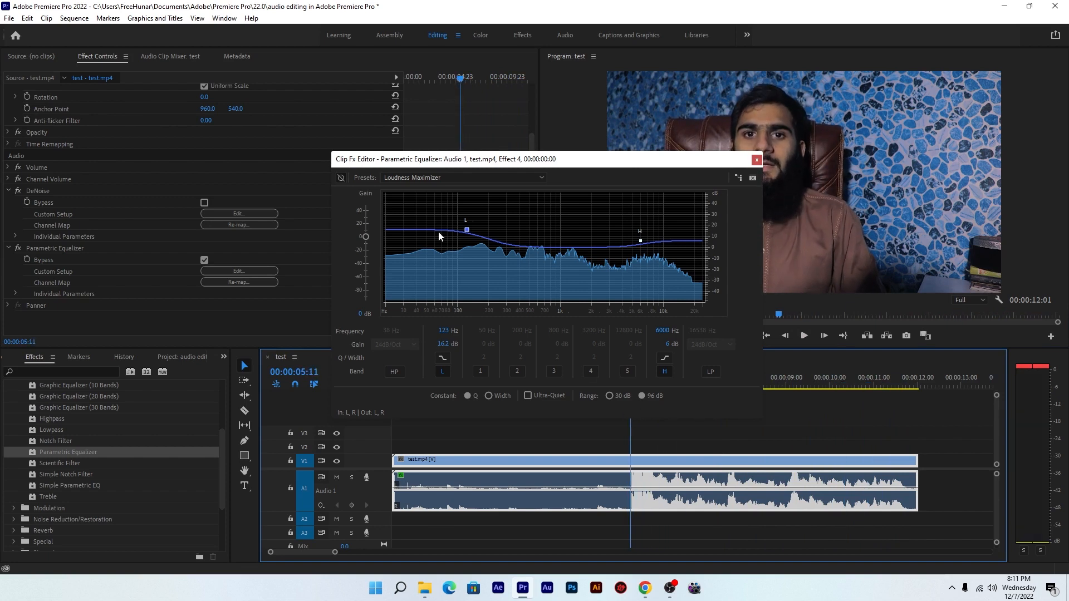
pyautogui.click(340, 177)
pyautogui.click(802, 336)
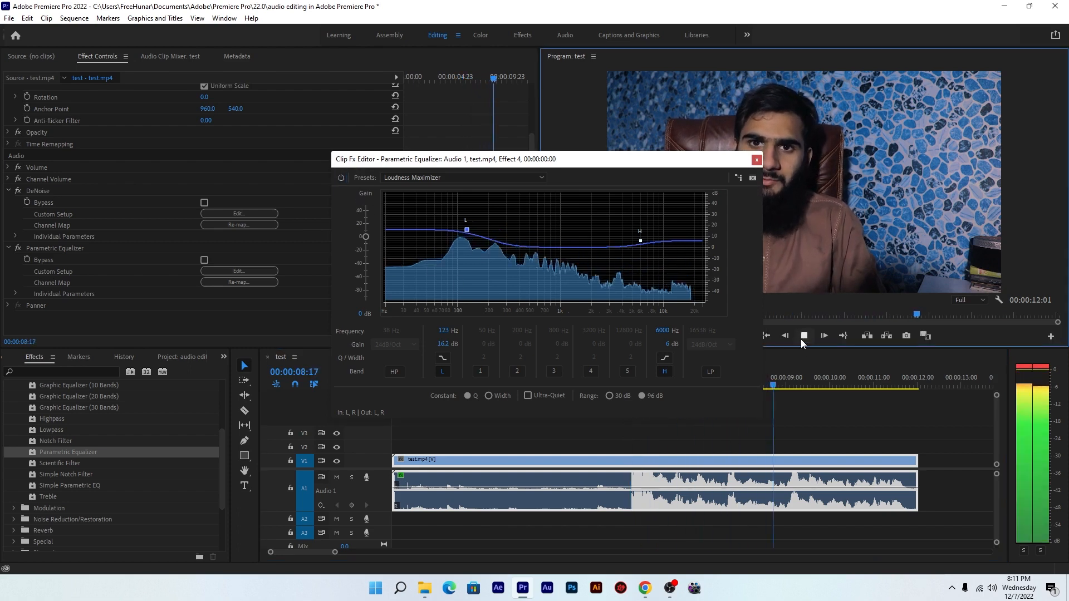
pyautogui.click(802, 336)
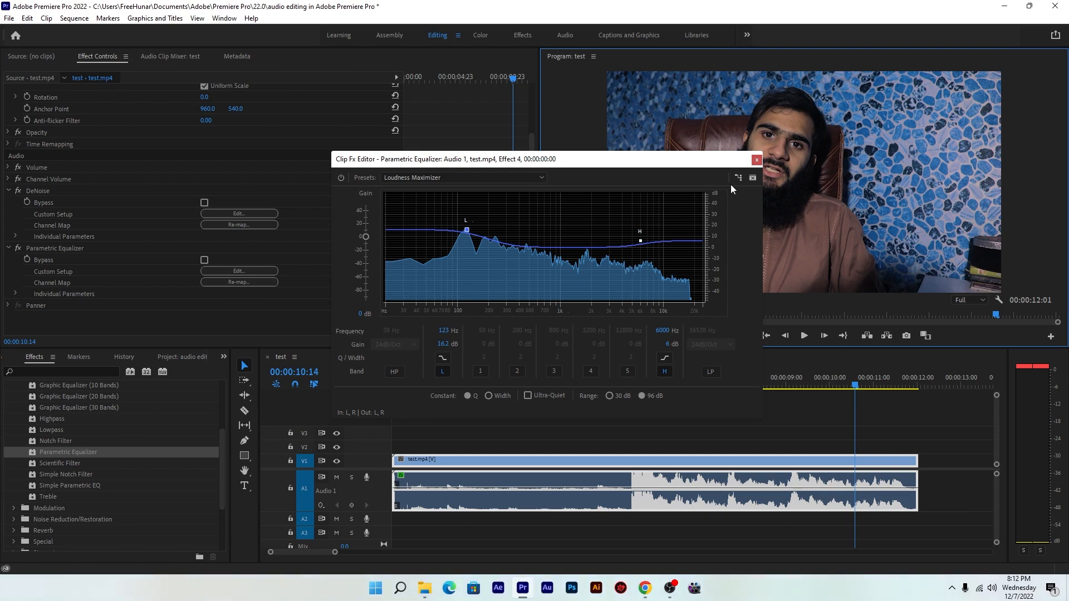
# Close the Parametric Equalizer editor and collapse the DeNoise and Parametric Equalizer settings of the clip.
pyautogui.click(757, 160)
pyautogui.click(9, 191)
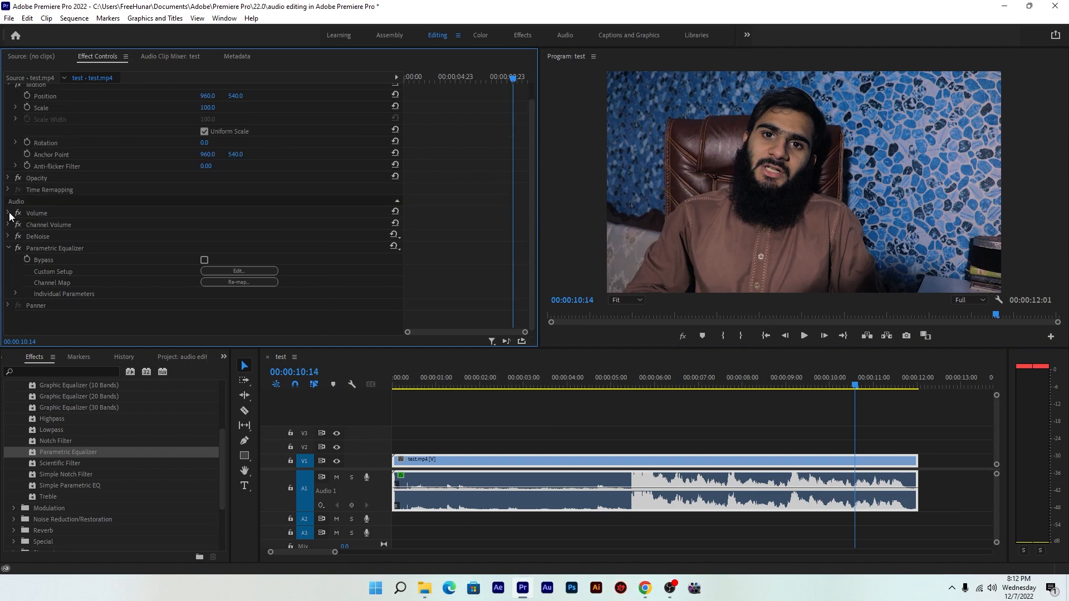
pyautogui.click(8, 248)
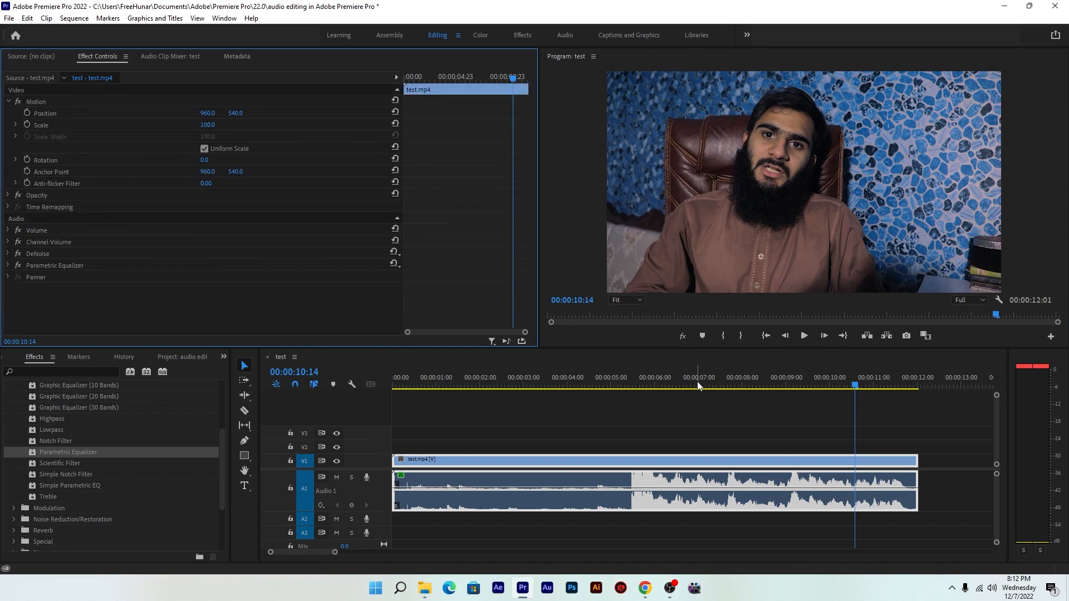
# Apply the Dynamics effect from the Amplitude and Compression audio effects to the test.mp4 clip on track A1.
pyautogui.moveTo(222, 472); pyautogui.dragTo(213, 405)
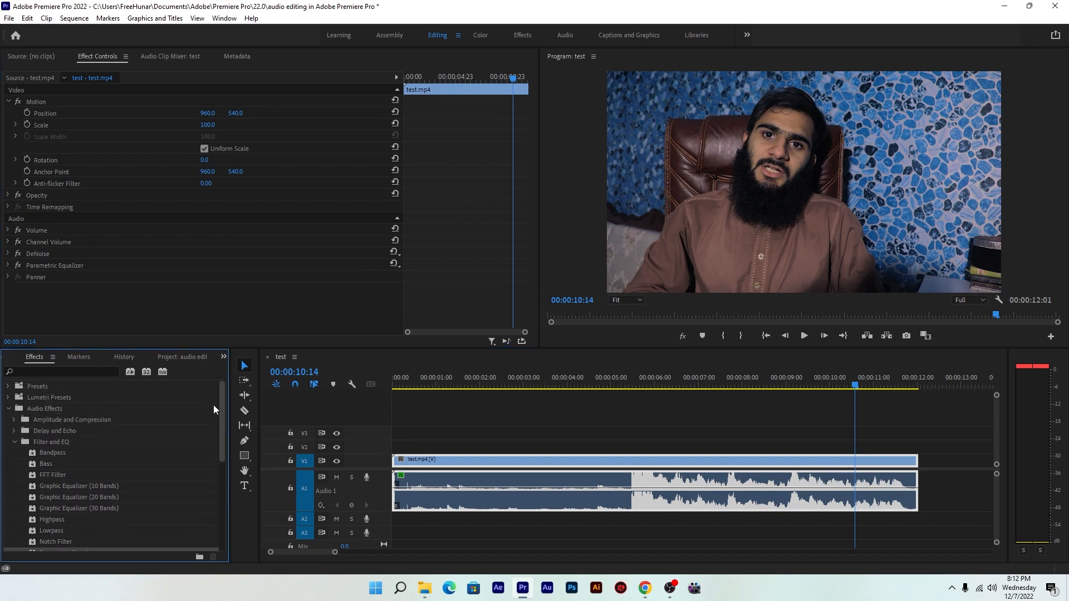
pyautogui.click(14, 443)
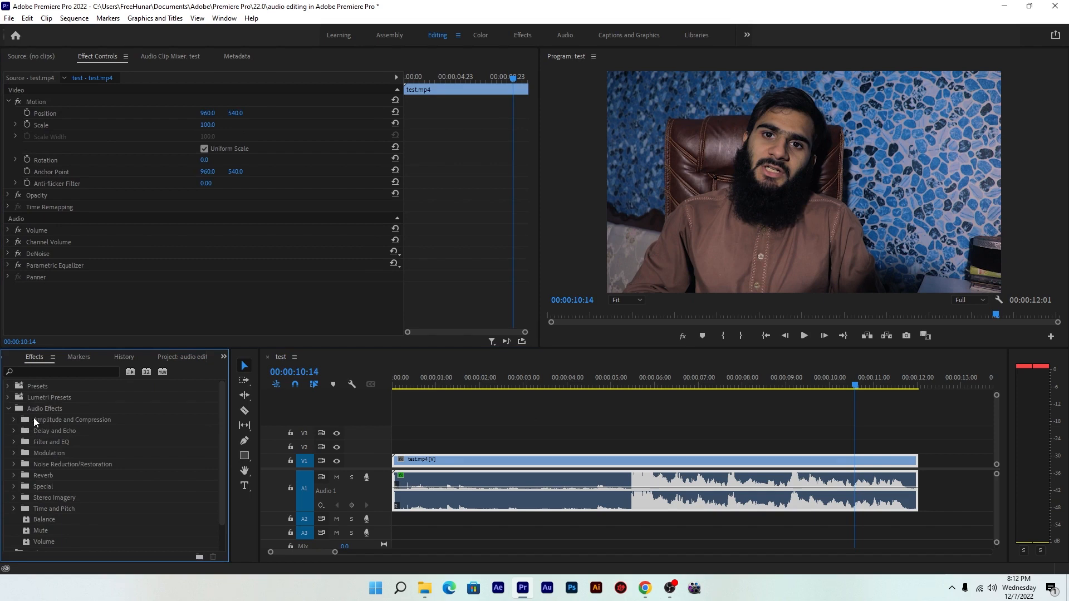
pyautogui.click(14, 420)
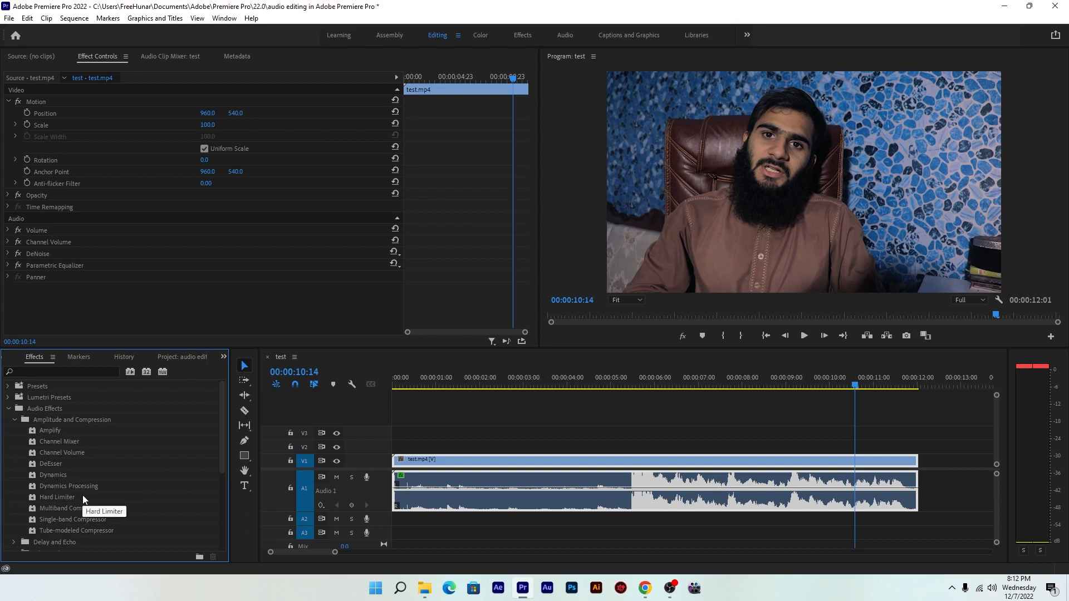
pyautogui.click(52, 476)
pyautogui.moveTo(52, 475); pyautogui.dragTo(599, 479)
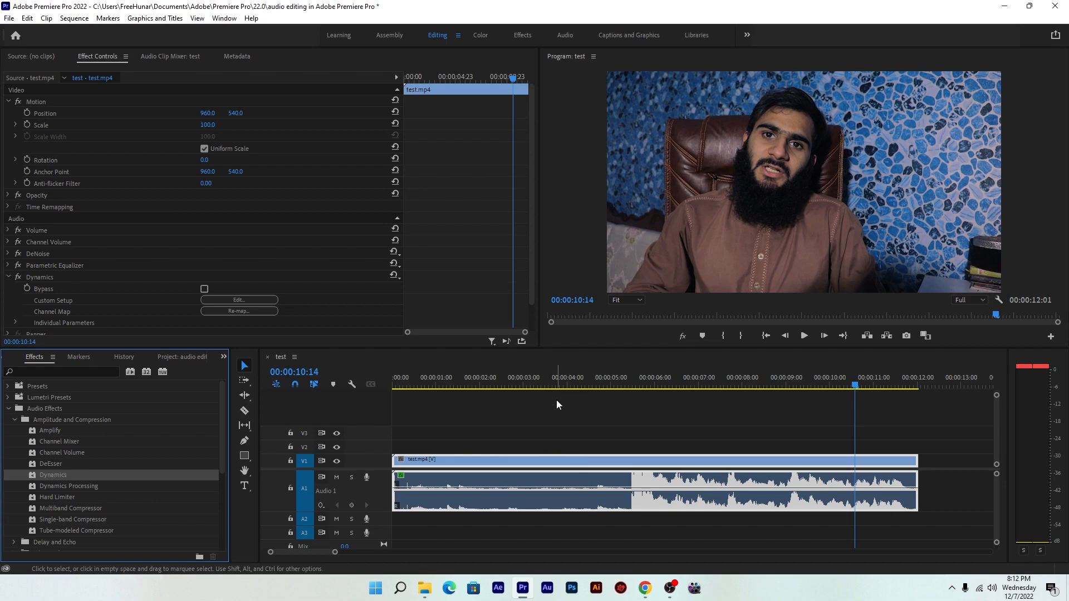
# Move the playhead to 00:00:03:12, open the Dynamics custom setup and enable its Compressor.
pyautogui.click(546, 383)
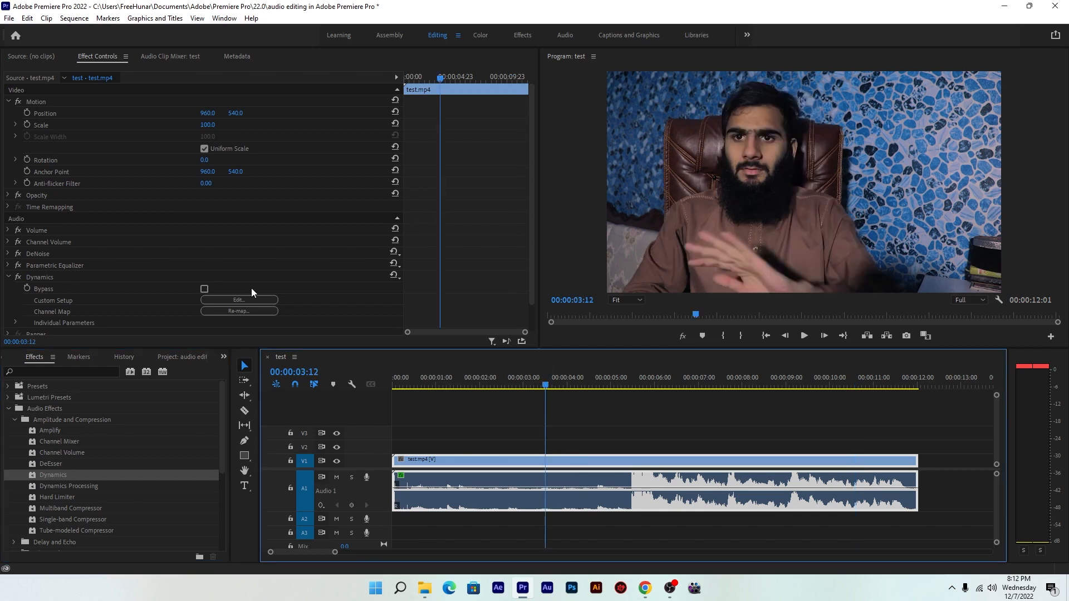
pyautogui.click(244, 300)
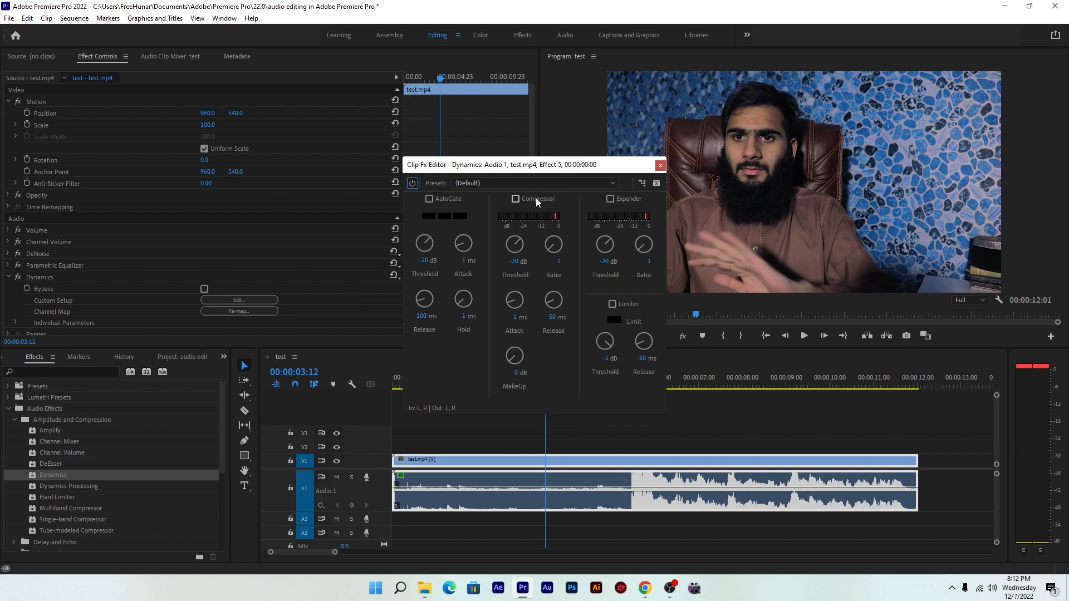
pyautogui.click(515, 200)
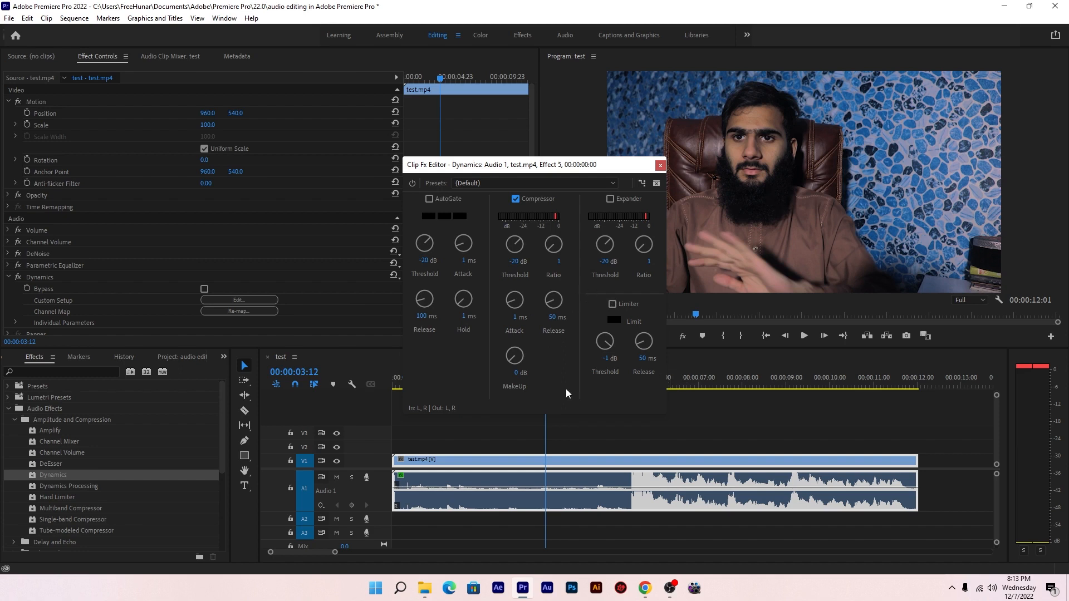
# Play the sequence from 00:00:06:10 to about 00:00:10:19 to hear the compressed speech, and close the Dynamics editor.
pyautogui.click(675, 388)
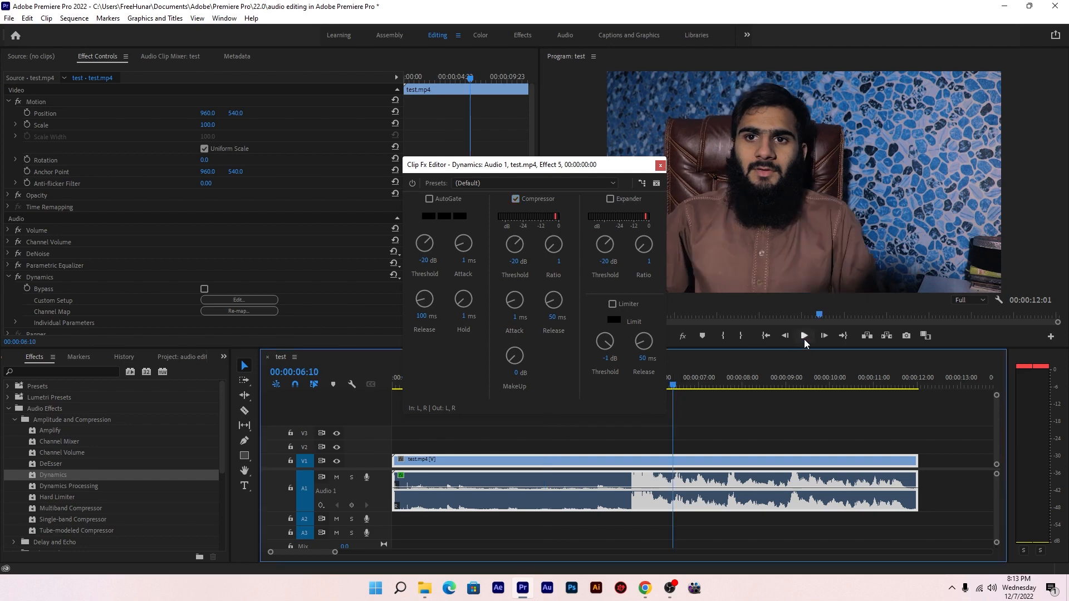
pyautogui.click(804, 338)
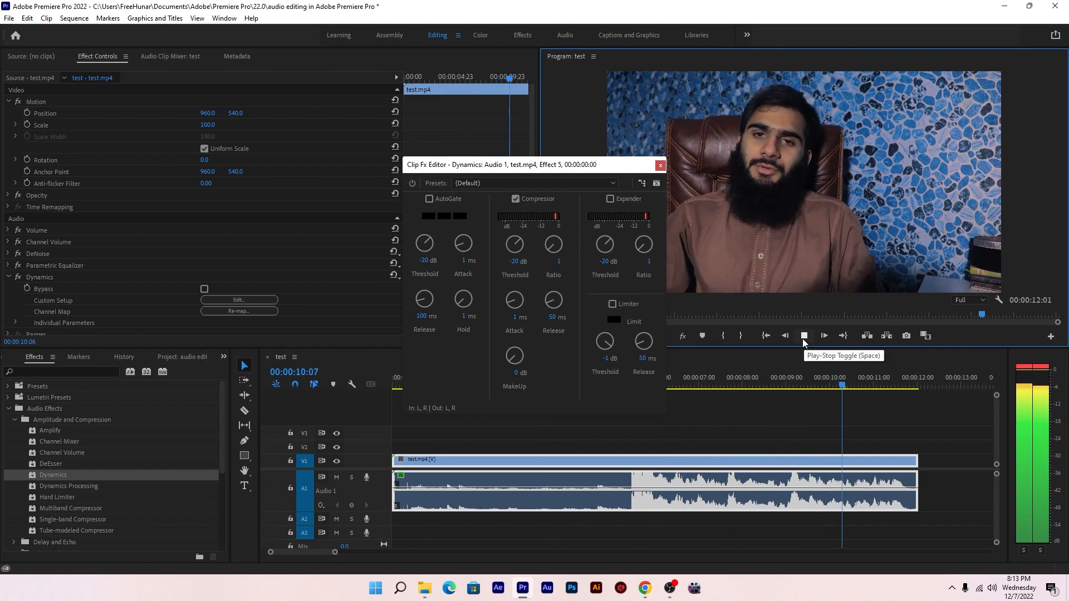
pyautogui.click(804, 338)
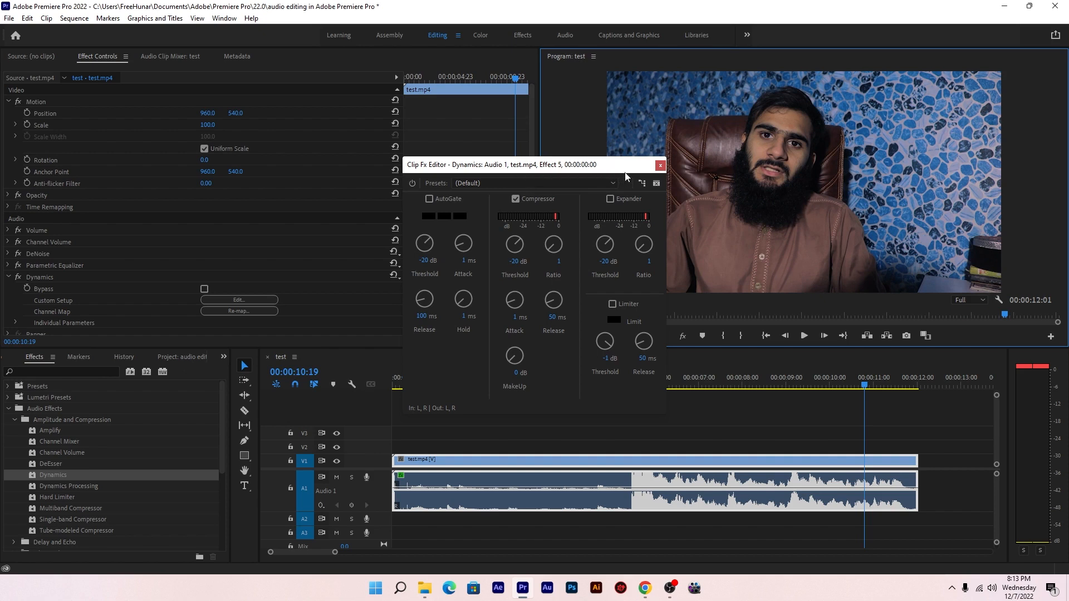
pyautogui.click(659, 166)
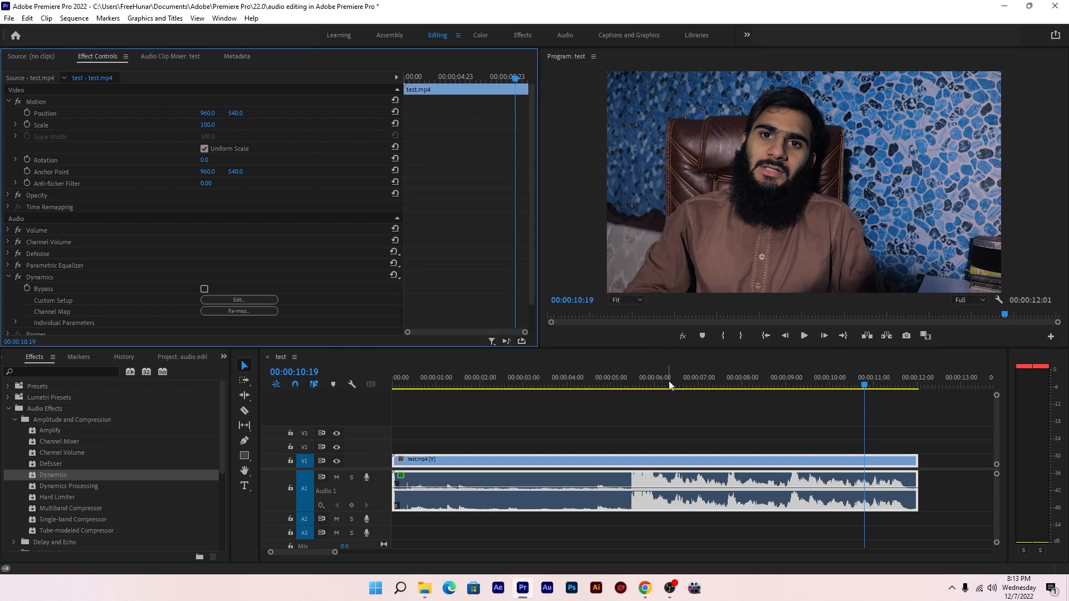
# Collapse the Dynamics settings and apply the Multiband Compressor from Amplitude and Compression to the test.mp4 clip on track A1.
pyautogui.click(661, 384)
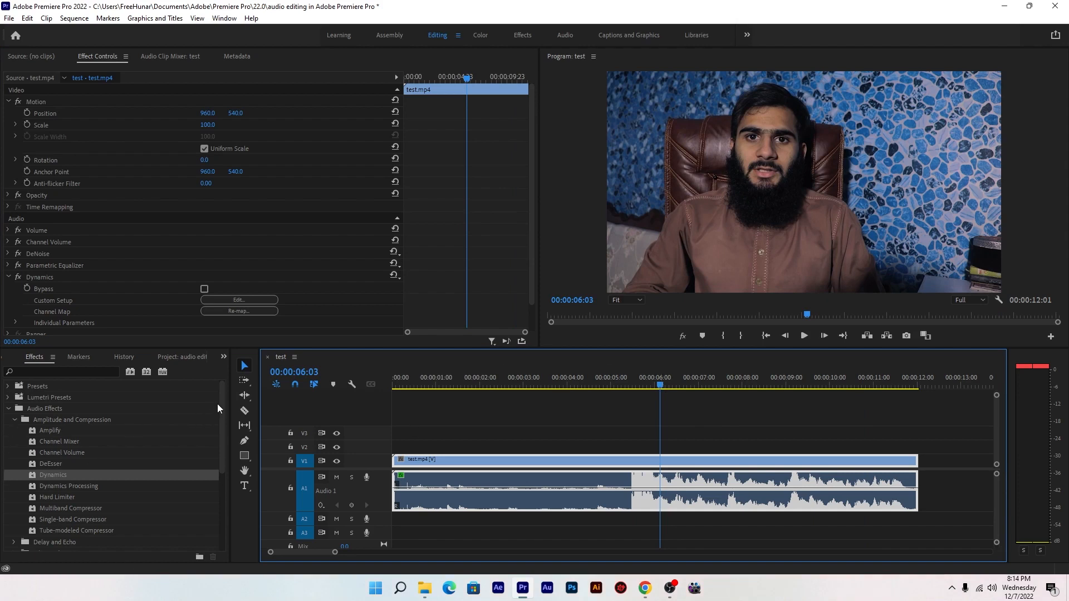
pyautogui.moveTo(220, 402); pyautogui.dragTo(221, 406)
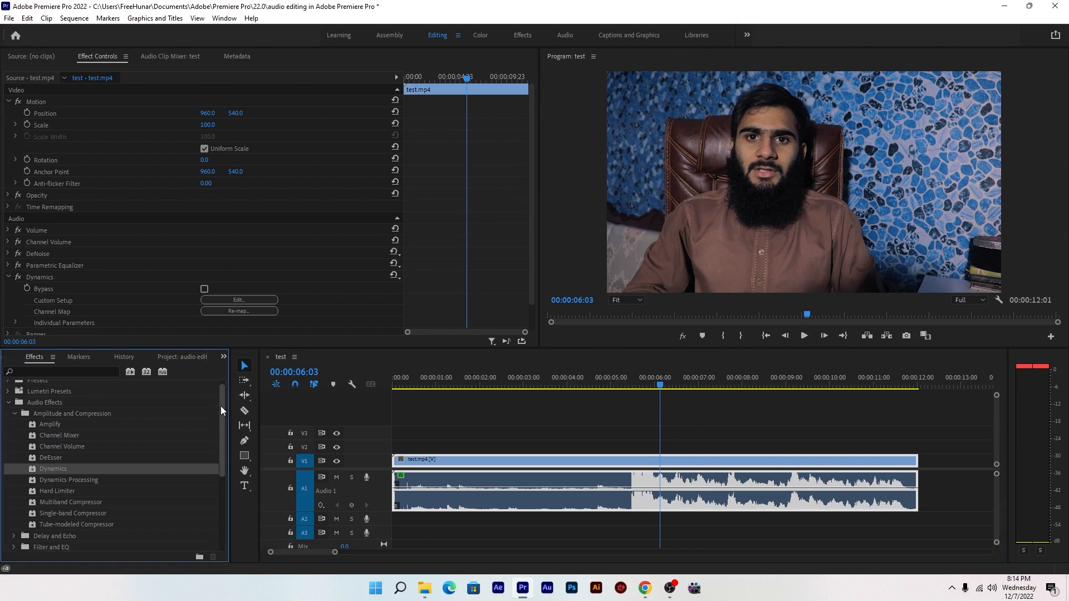
pyautogui.click(8, 277)
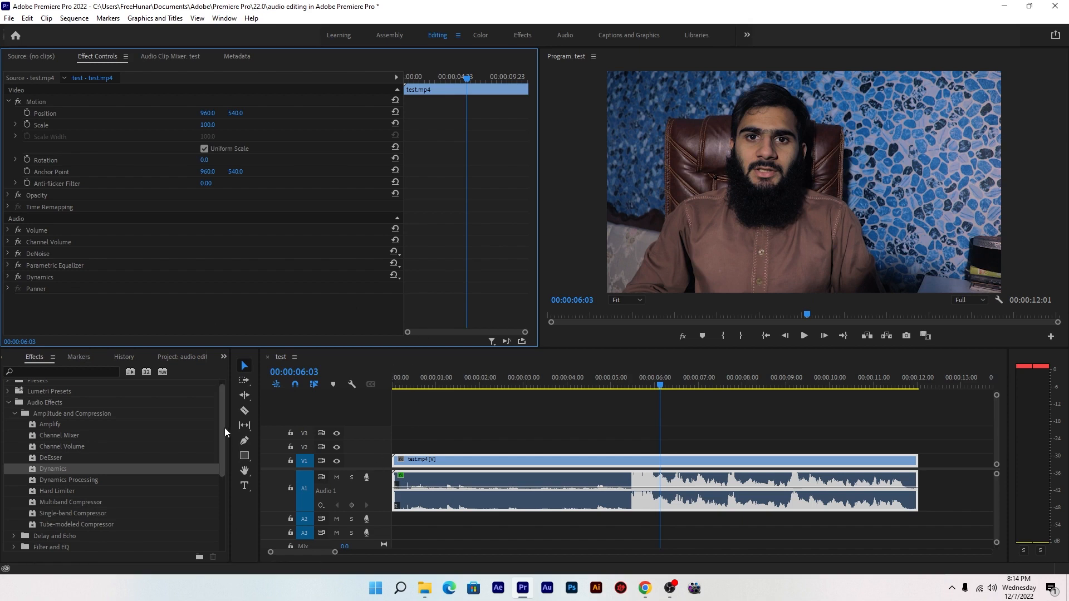
pyautogui.moveTo(225, 427); pyautogui.dragTo(223, 436)
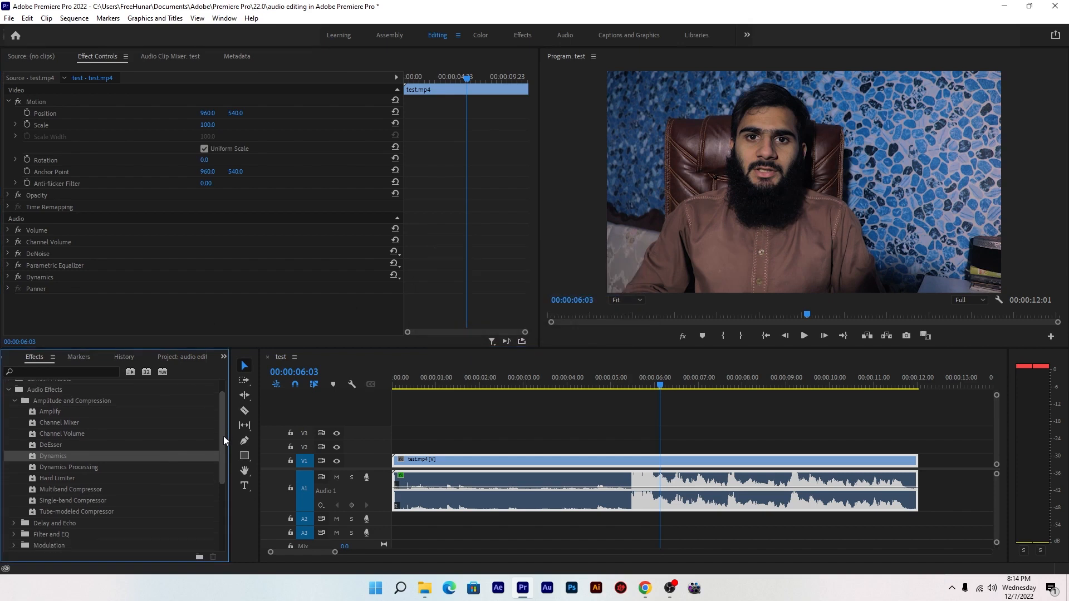
pyautogui.click(56, 492)
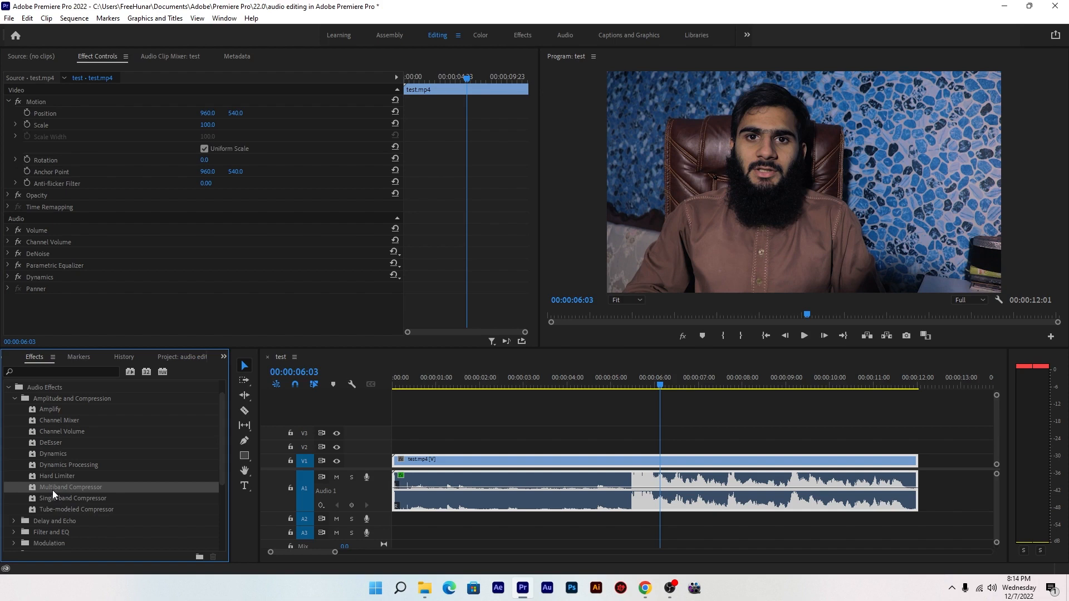
pyautogui.moveTo(52, 486); pyautogui.dragTo(718, 493)
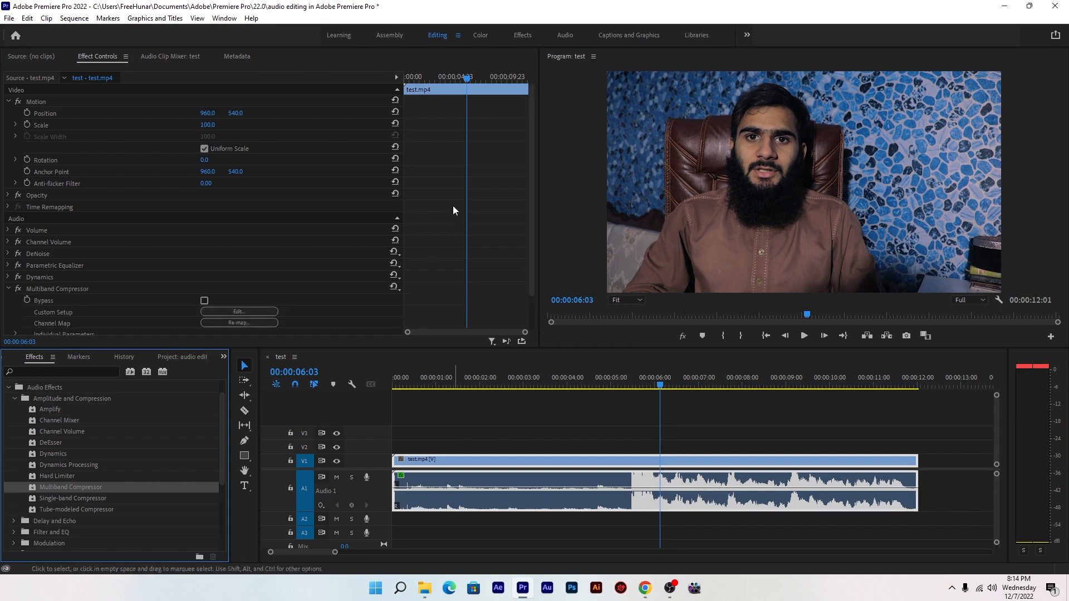
# Open the Multiband Compressor custom setup and play the sequence from 00:00:06:03 to about 00:00:09:22 to hear the default preset.
pyautogui.moveTo(533, 165); pyautogui.dragTo(533, 205)
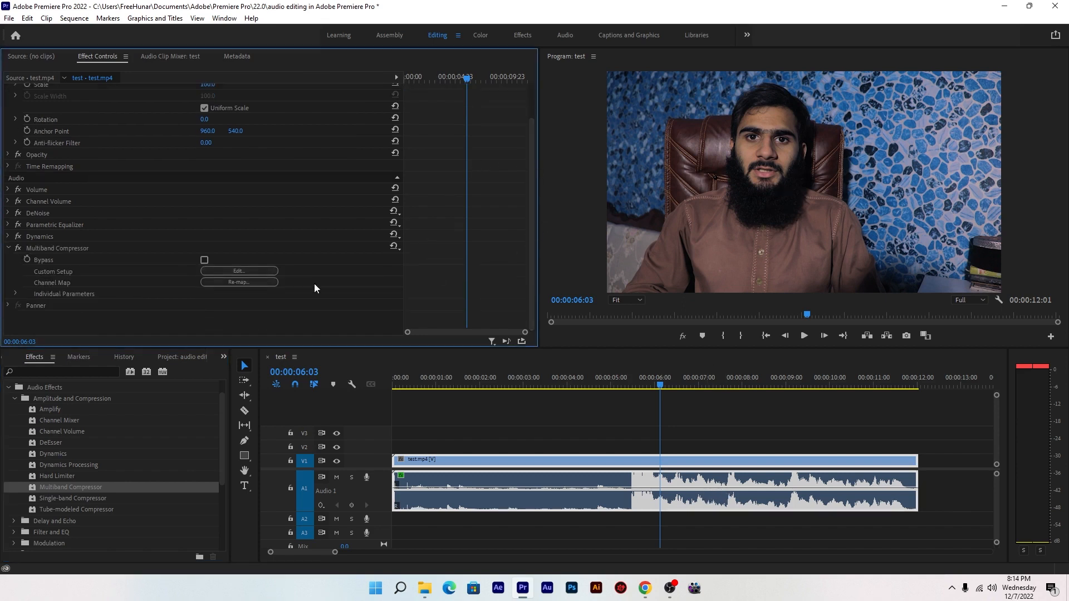
pyautogui.click(264, 272)
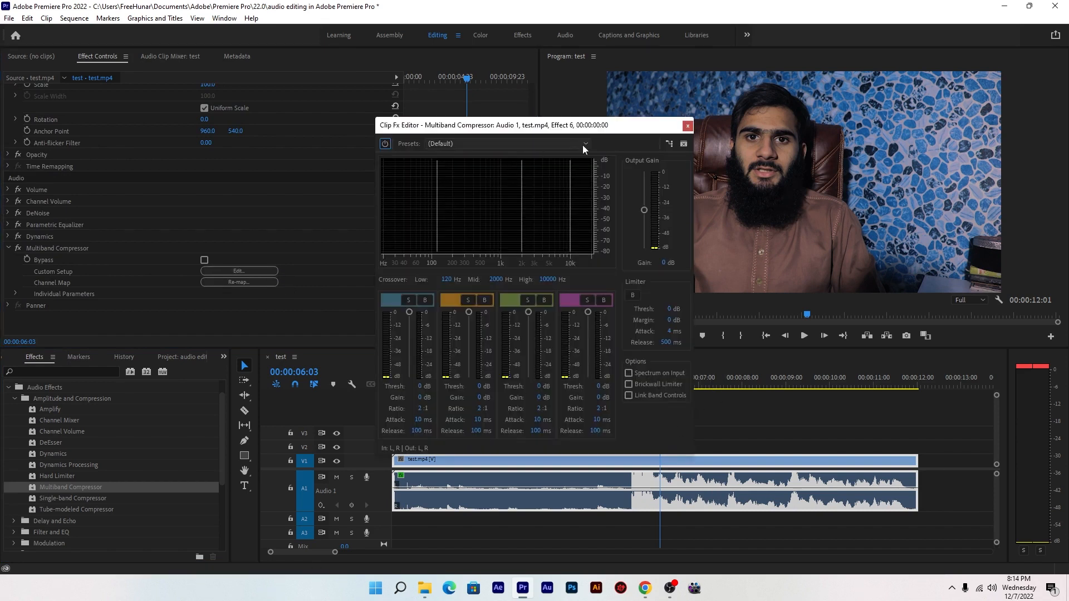
pyautogui.moveTo(520, 126); pyautogui.dragTo(445, 110)
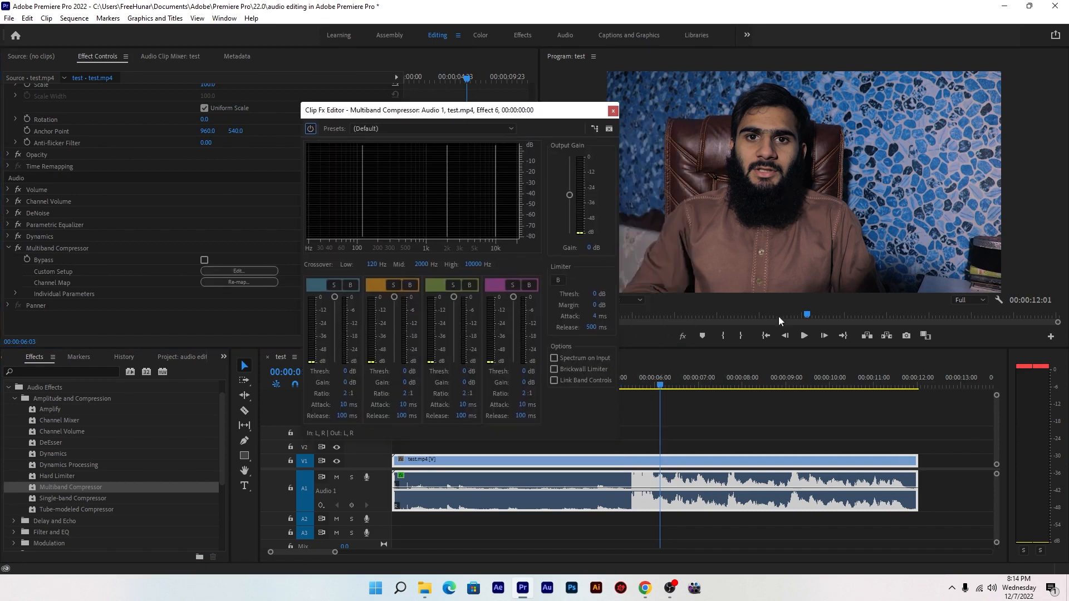
pyautogui.click(804, 337)
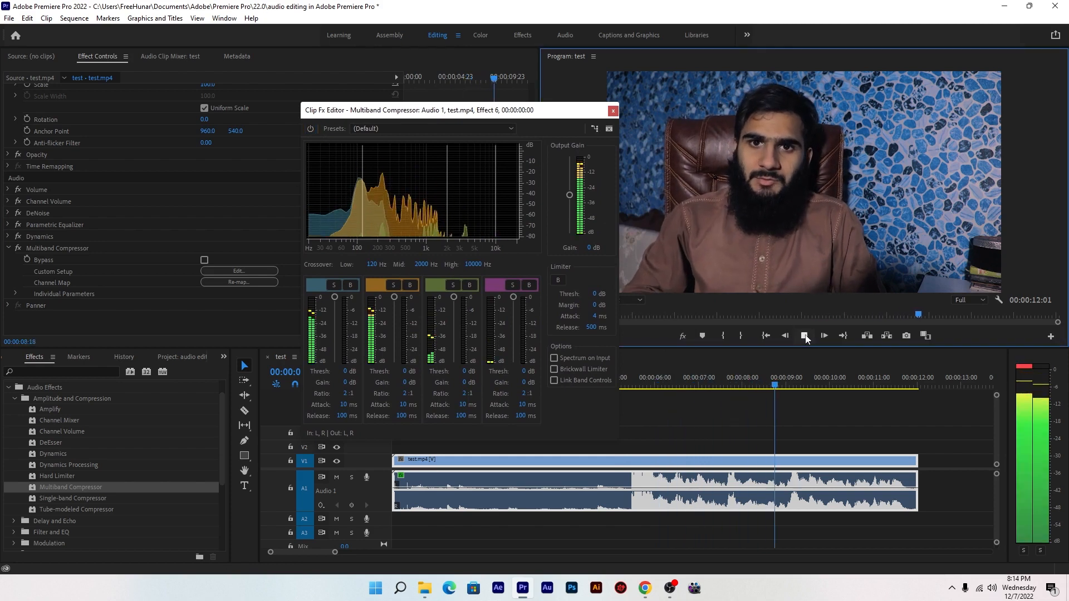
pyautogui.click(804, 336)
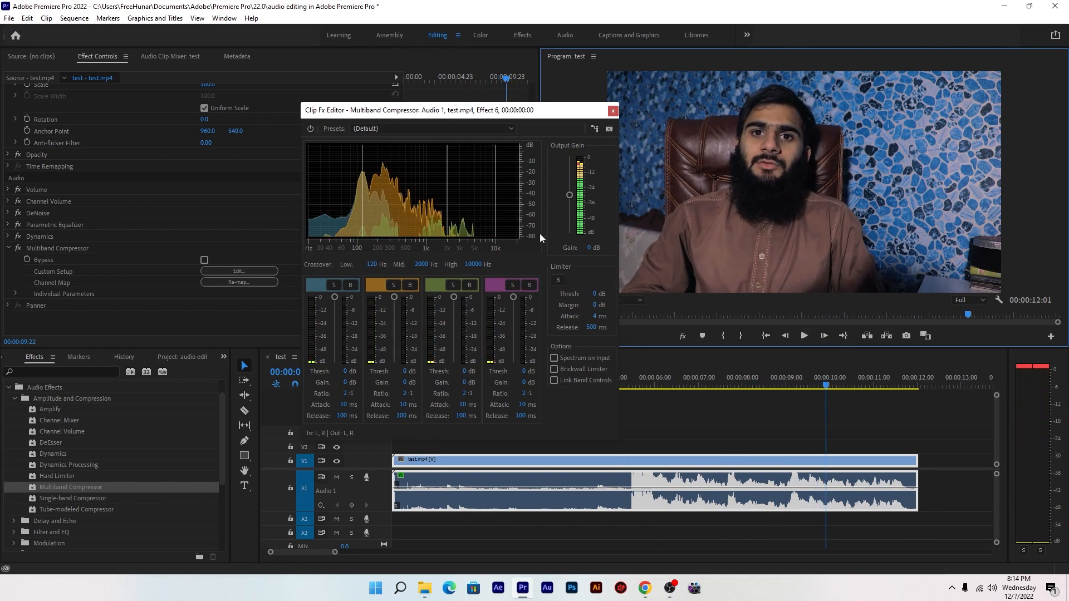
# Choose the Broadcast preset in the Multiband Compressor and play the sequence from 00:00:05:15 to about 00:00:10:22.
pyautogui.moveTo(427, 111); pyautogui.dragTo(511, 107)
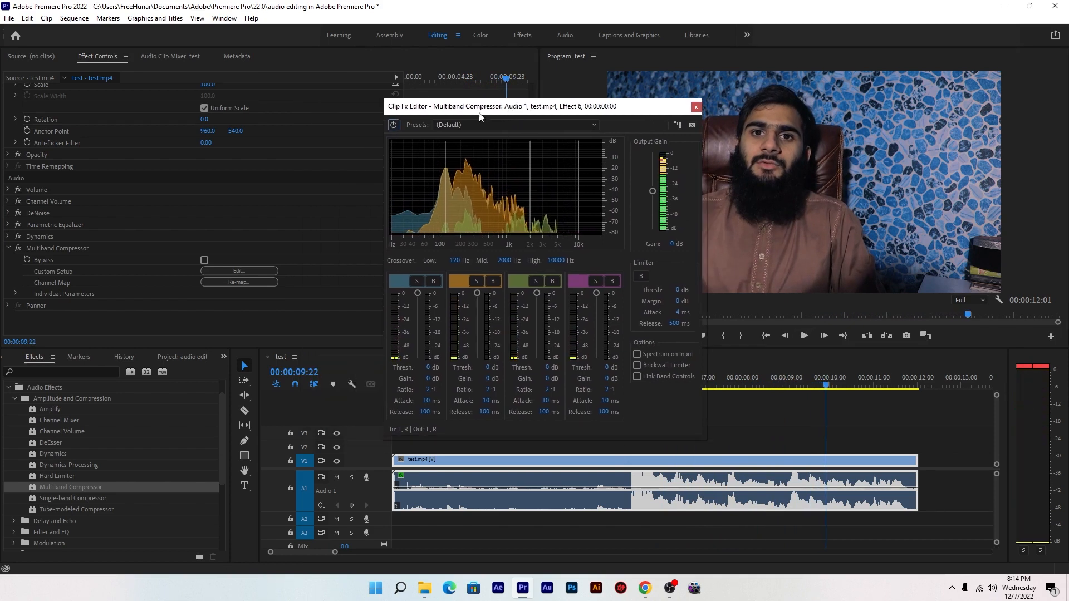
pyautogui.click(440, 125)
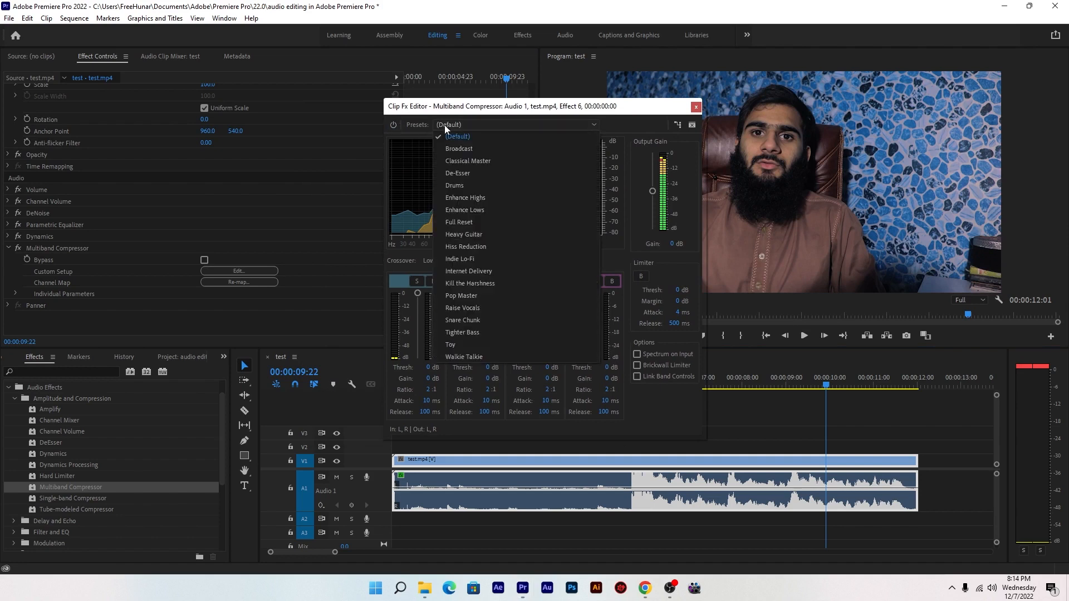
pyautogui.click(479, 149)
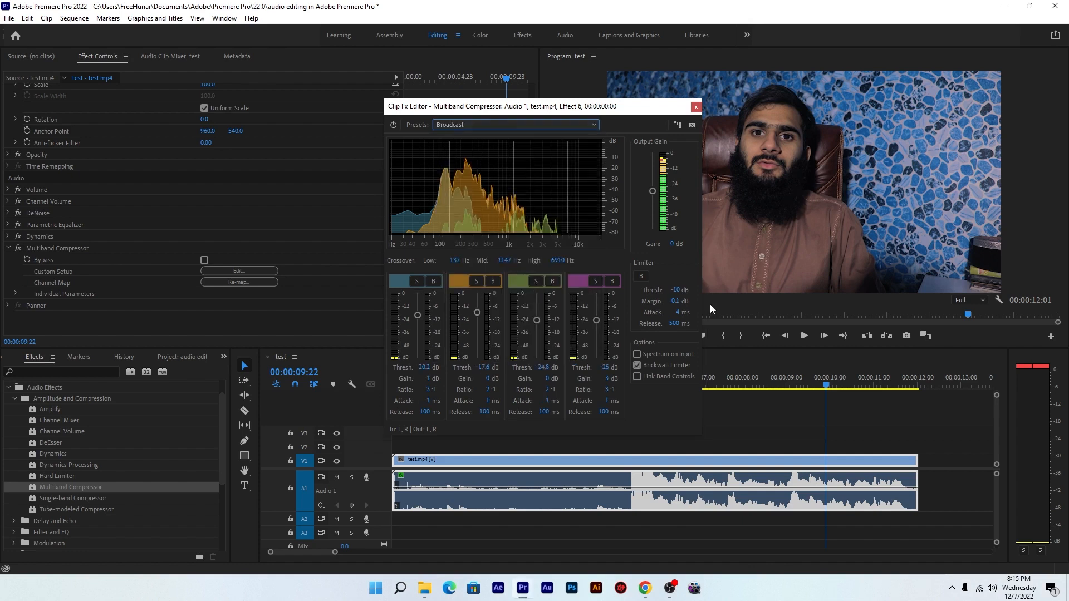
pyautogui.click(723, 384)
pyautogui.click(639, 387)
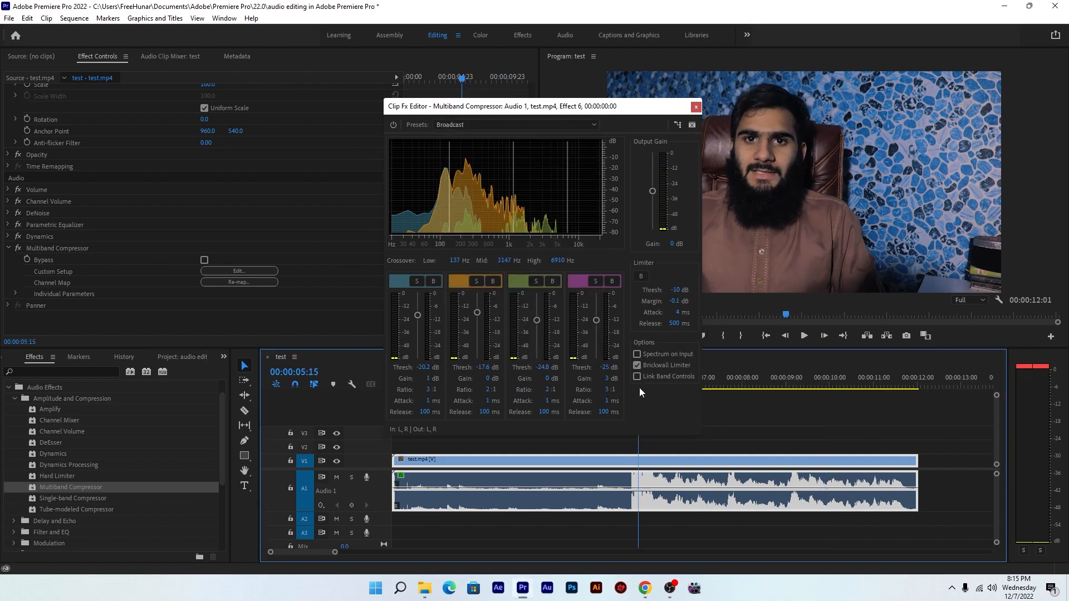
pyautogui.click(804, 336)
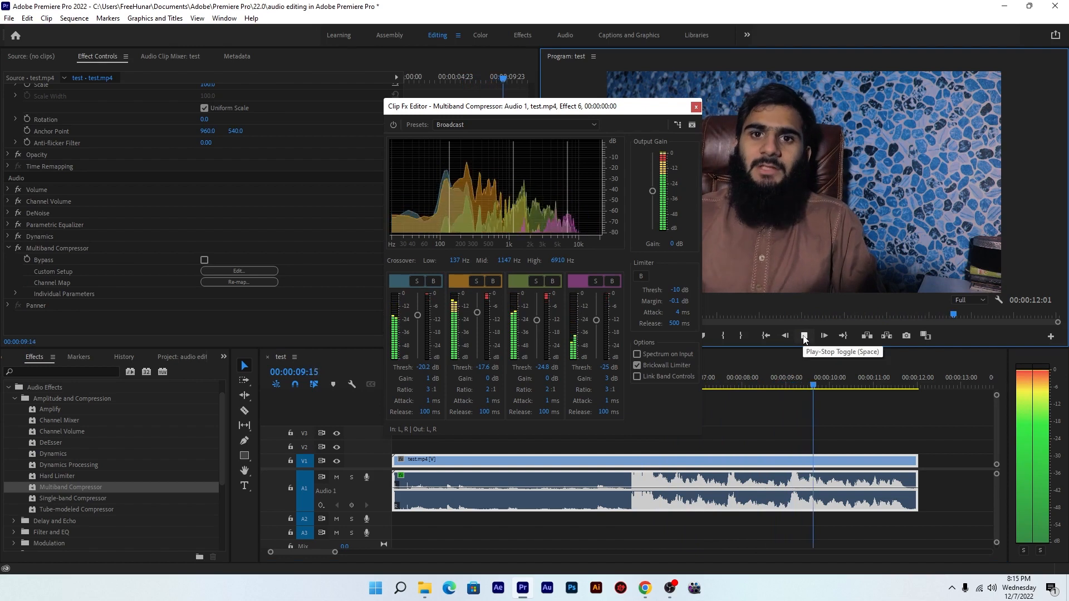
pyautogui.click(804, 337)
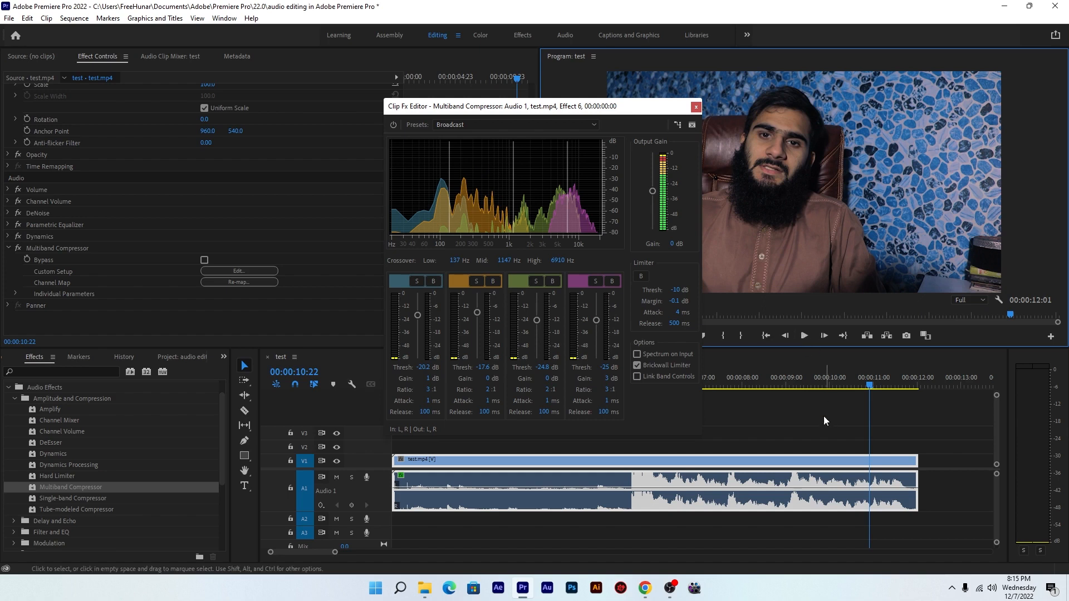
# Compare the speech with the Broadcast preset active and bypassed, playing from 00:00:05:21 and again from 00:00:06:01 with the bypass off.
pyautogui.click(649, 386)
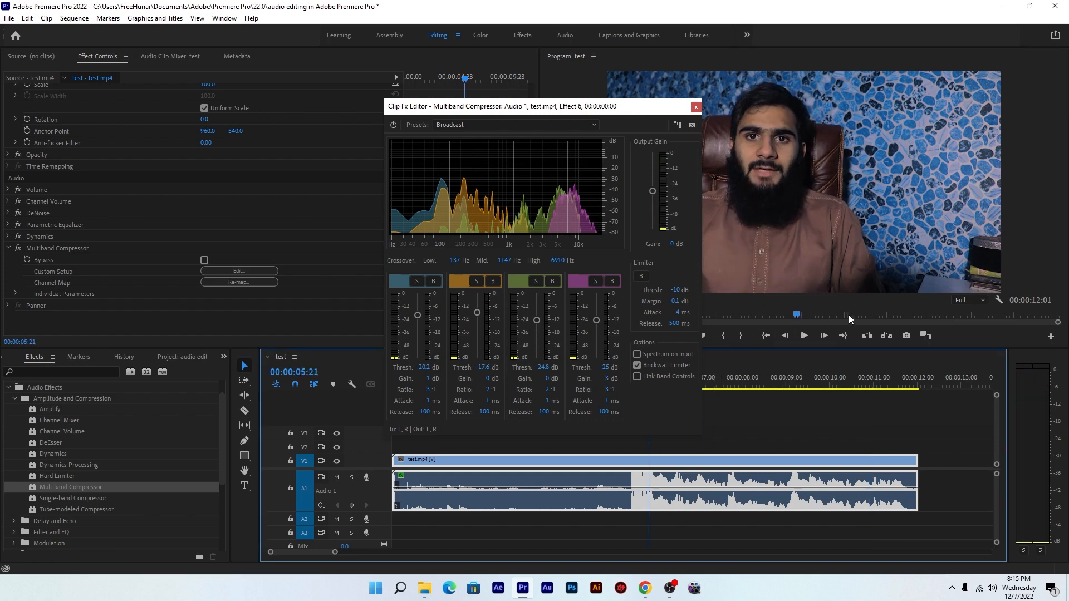
pyautogui.click(803, 336)
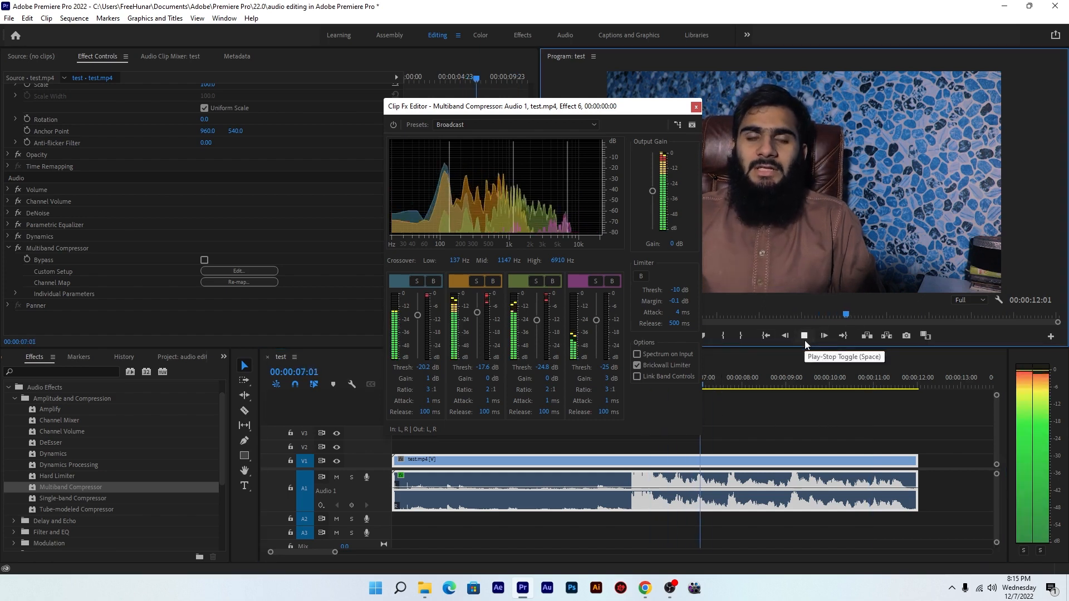
pyautogui.click(805, 340)
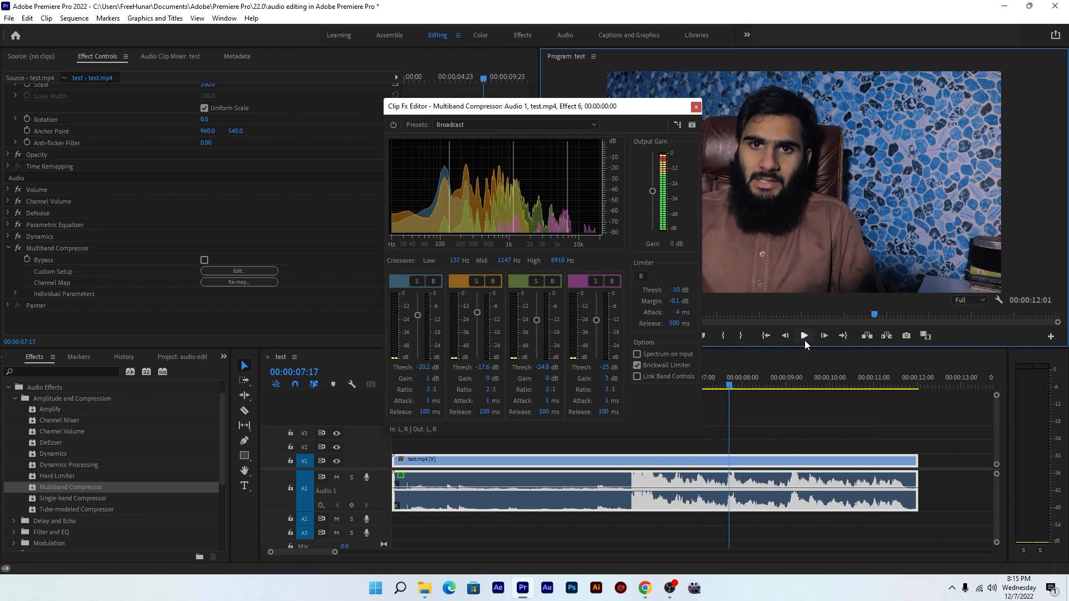
pyautogui.click(394, 125)
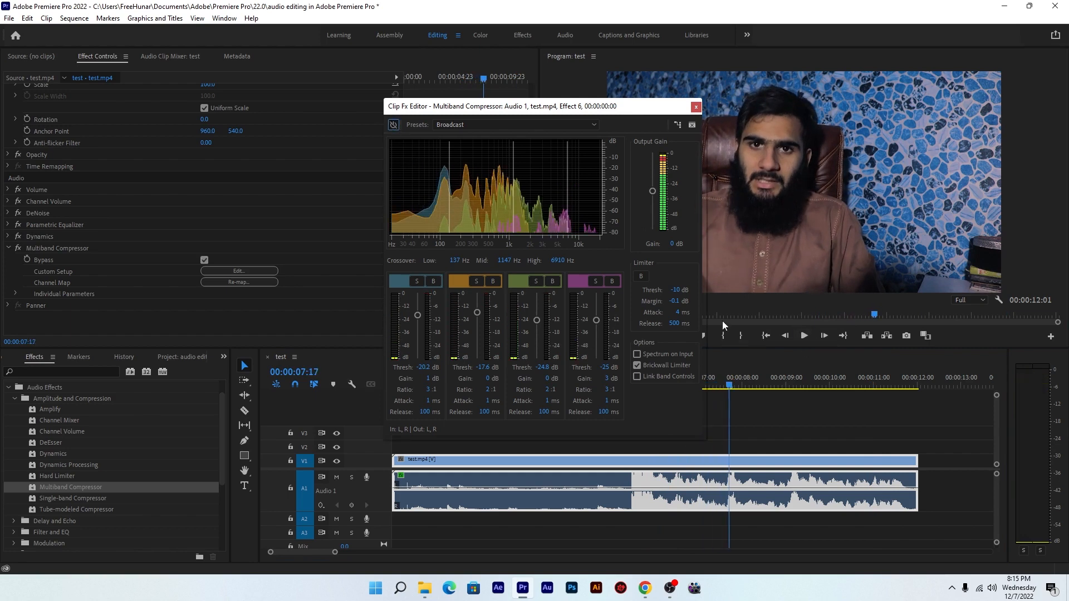
pyautogui.click(804, 336)
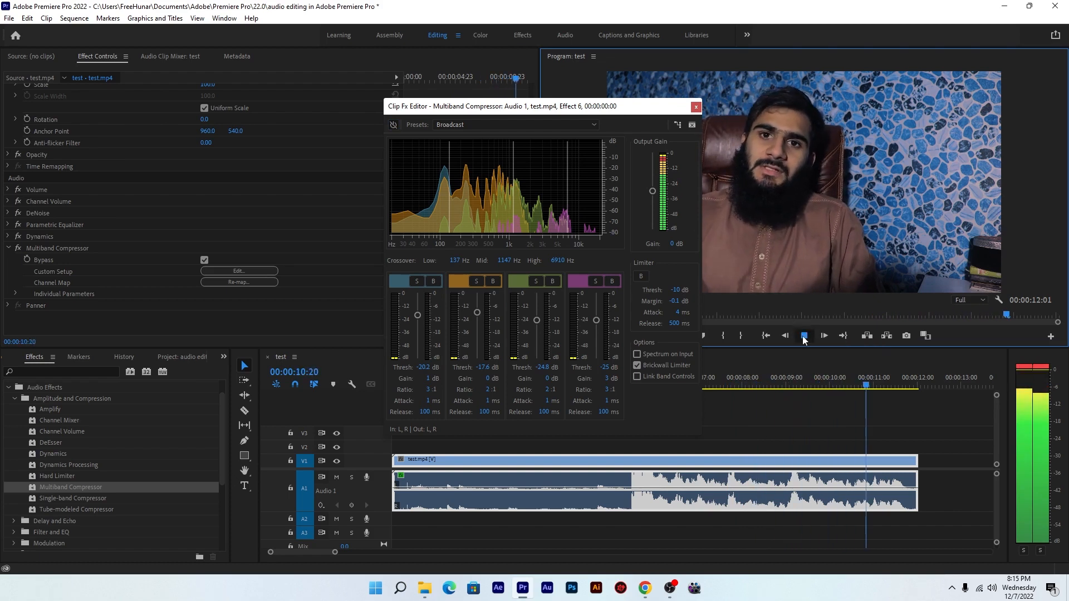
pyautogui.click(804, 337)
pyautogui.click(393, 126)
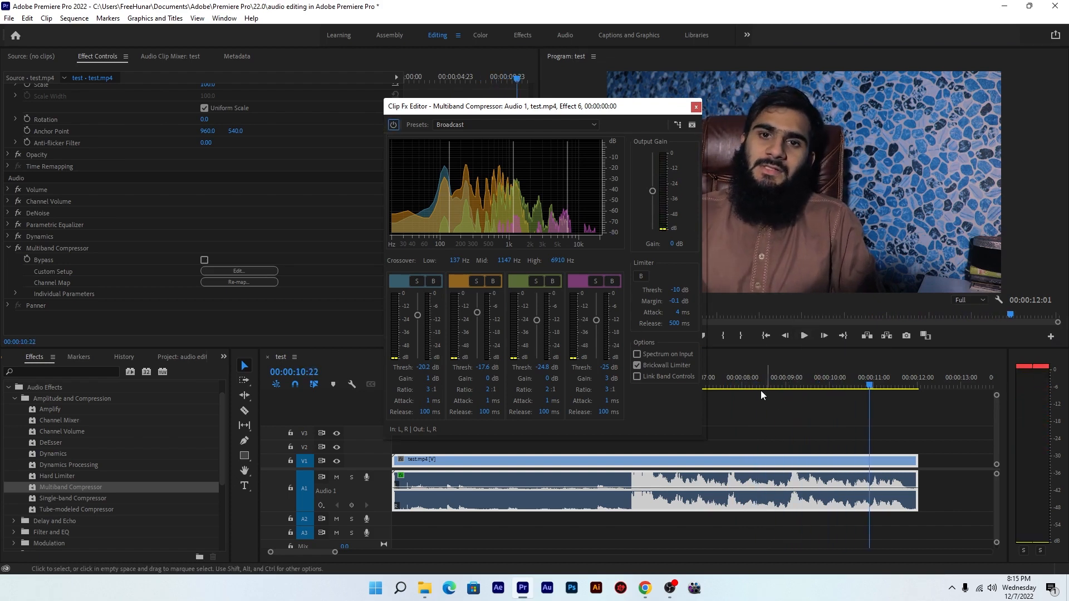
pyautogui.moveTo(749, 383); pyautogui.dragTo(656, 389)
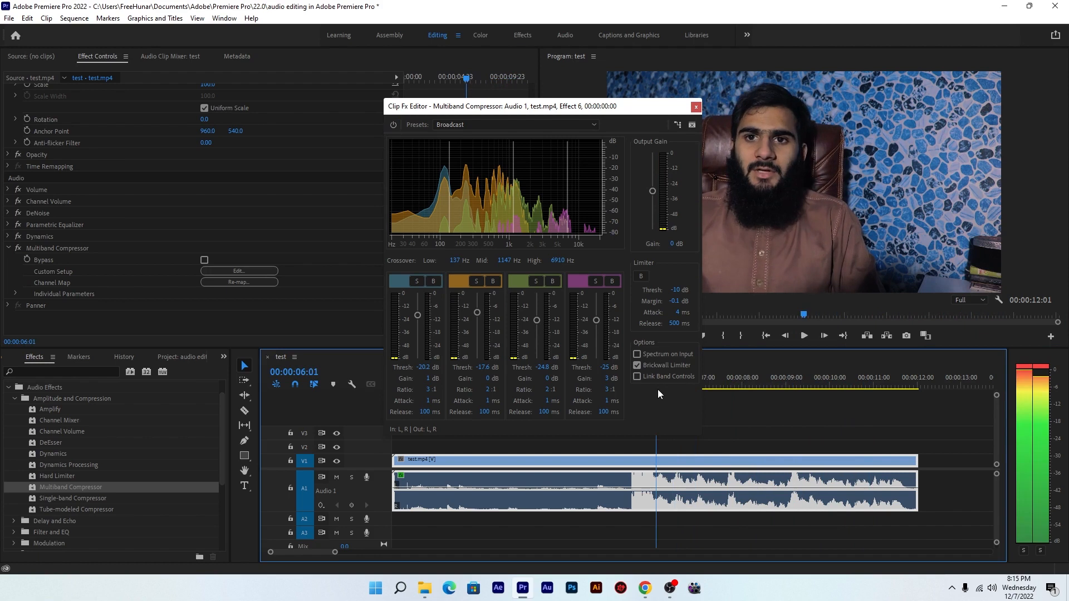
pyautogui.click(802, 336)
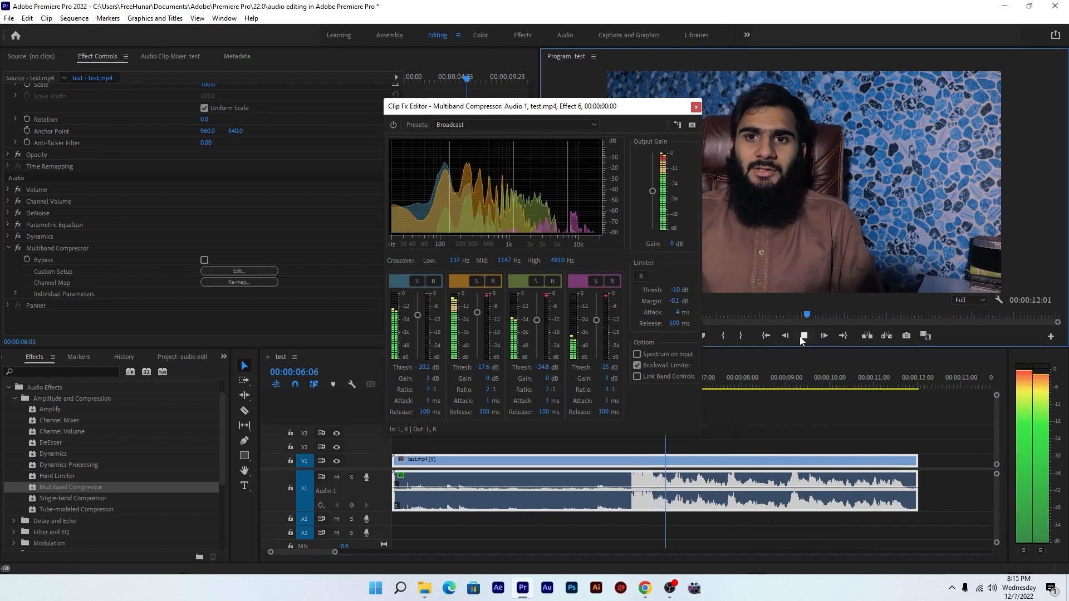
pyautogui.click(801, 339)
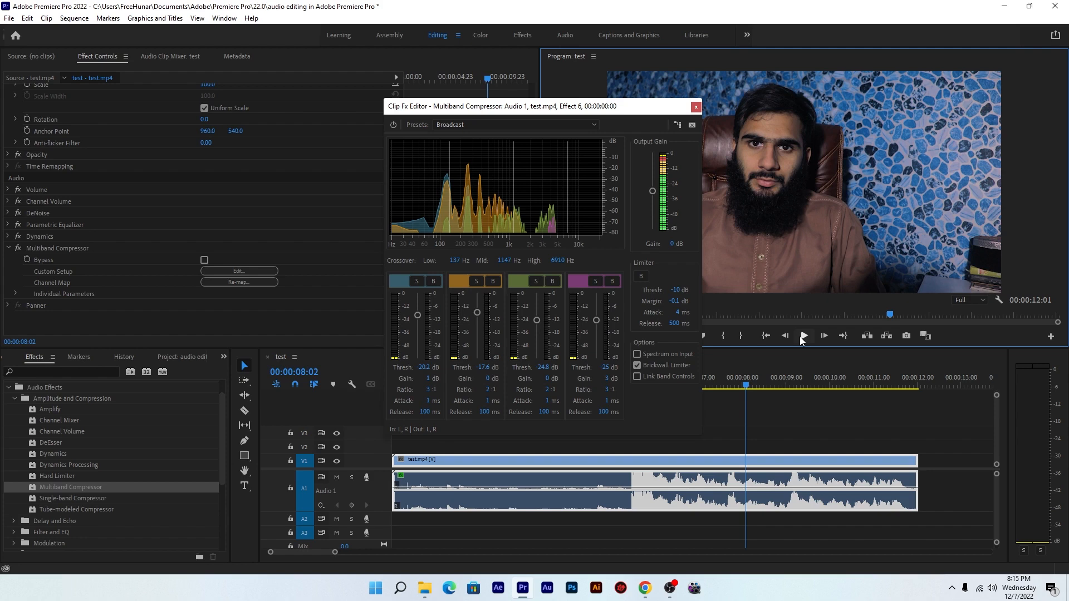
# Choose the Classical Master preset in the Multiband Compressor and play the sequence from 00:00:06:11 to about 00:00:10:12.
pyautogui.click(535, 126)
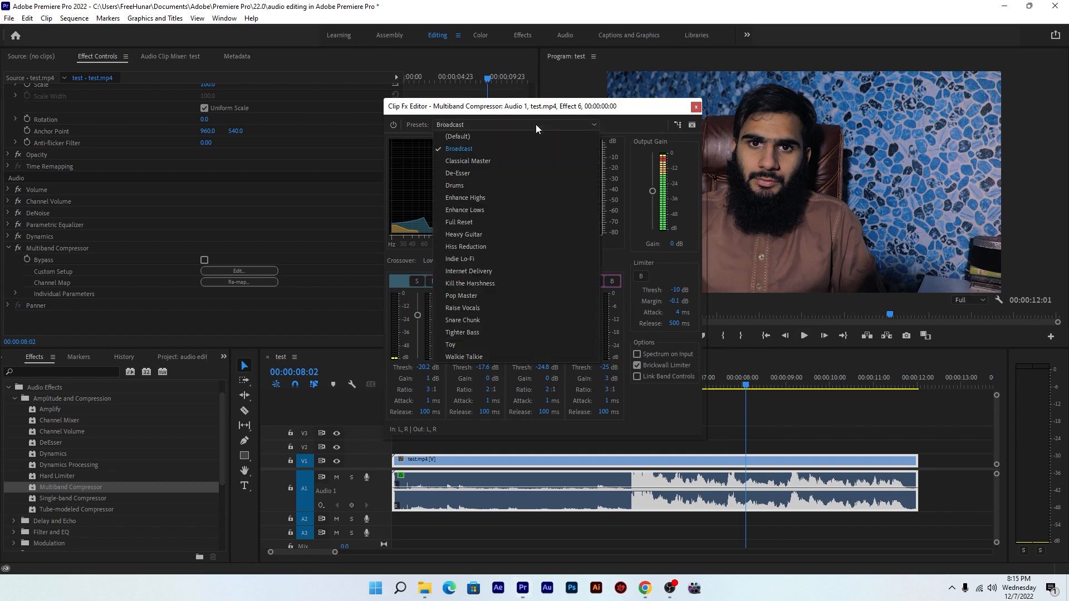
pyautogui.click(544, 163)
pyautogui.moveTo(744, 385); pyautogui.dragTo(675, 386)
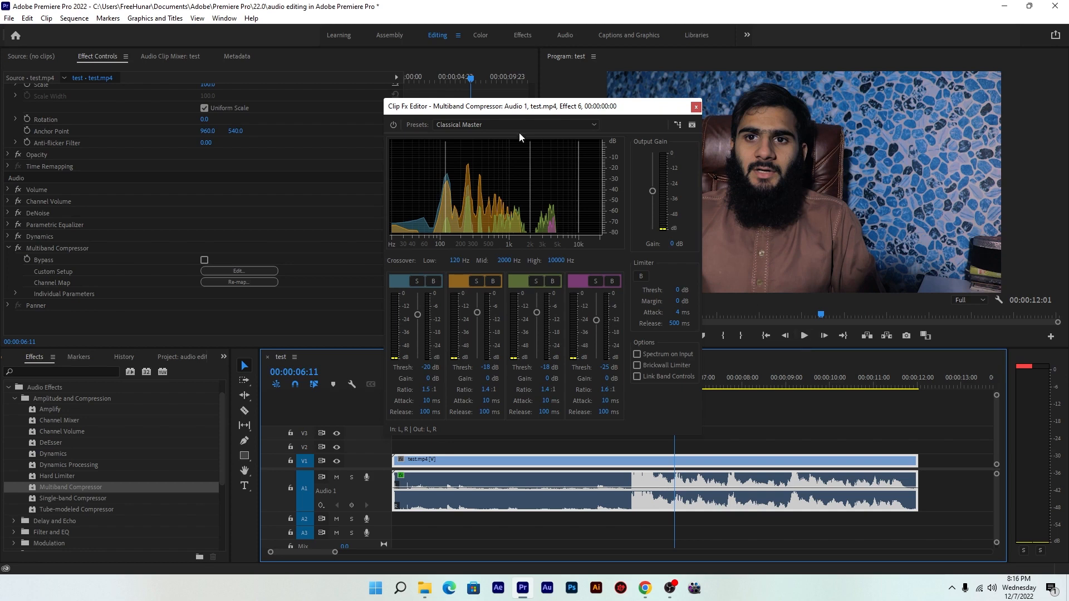
pyautogui.click(489, 127)
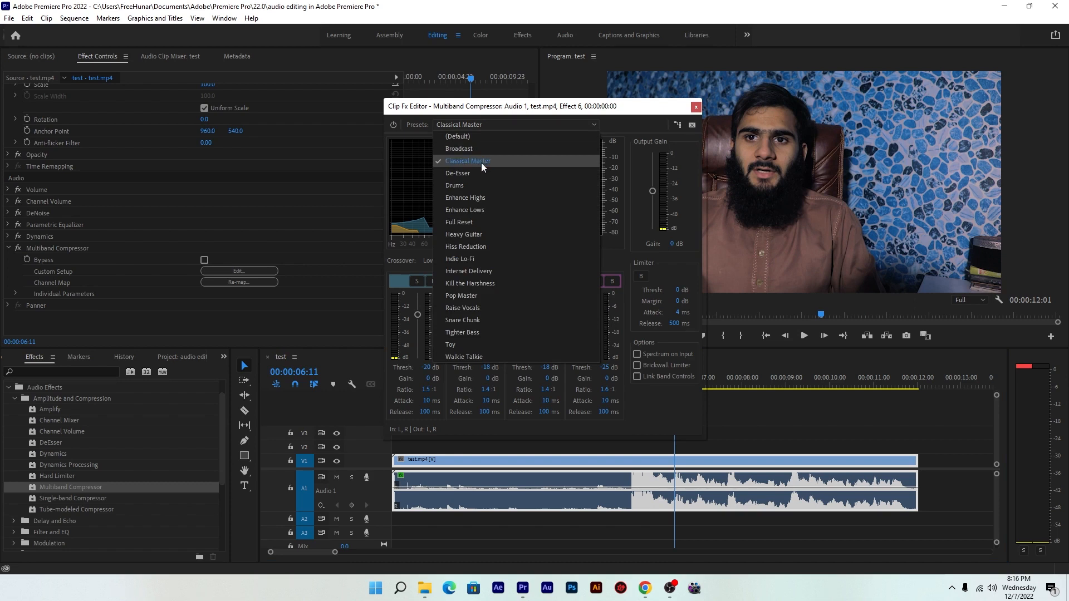
pyautogui.click(801, 341)
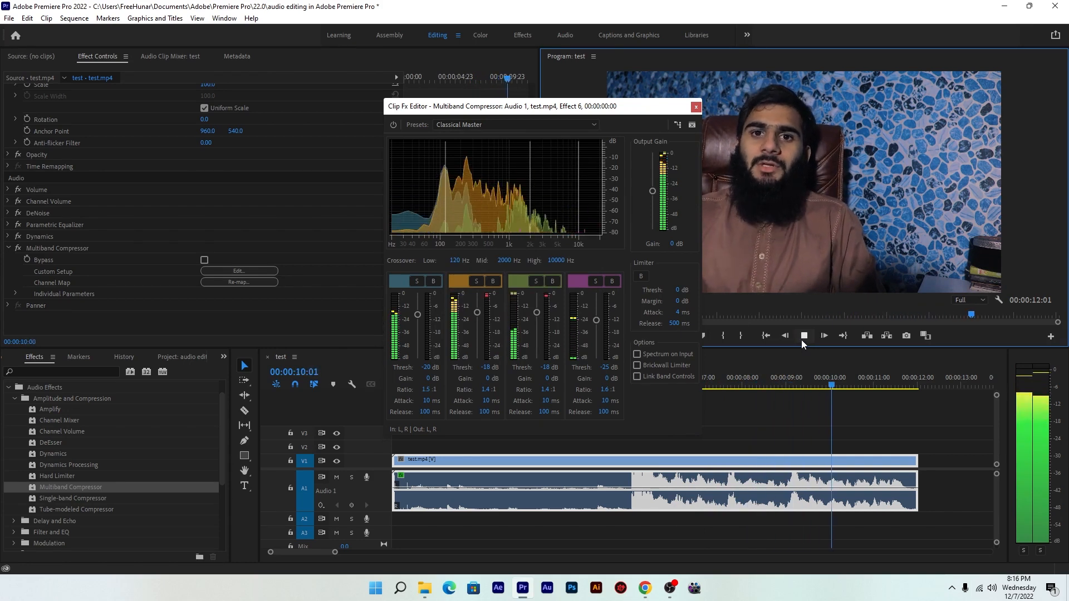
pyautogui.click(802, 341)
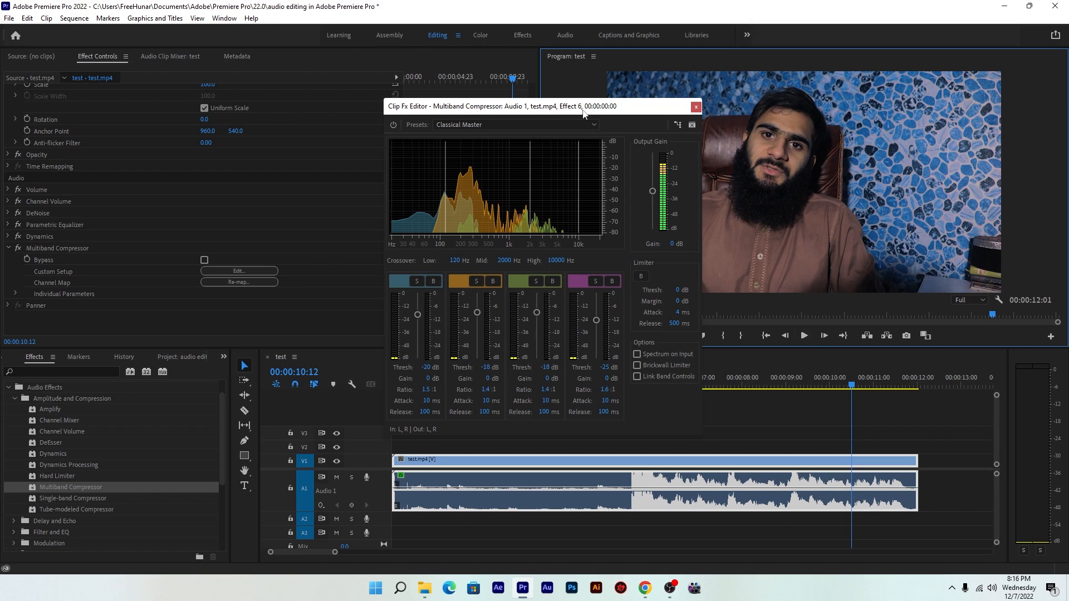
# Close the Multiband Compressor editor and collapse the effect's settings.
pyautogui.moveTo(543, 109); pyautogui.dragTo(553, 107)
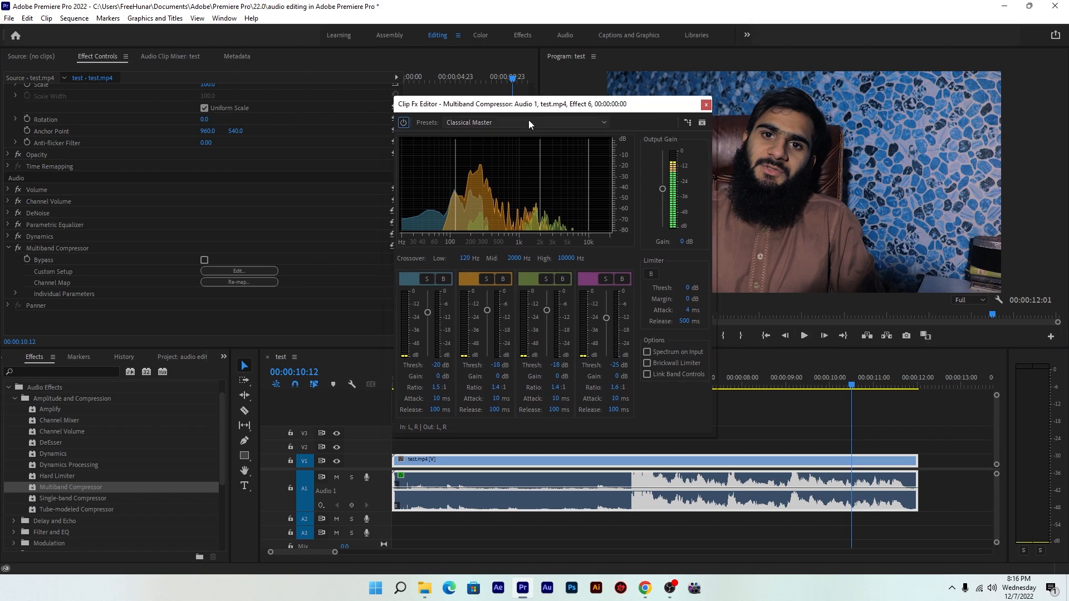
pyautogui.click(528, 121)
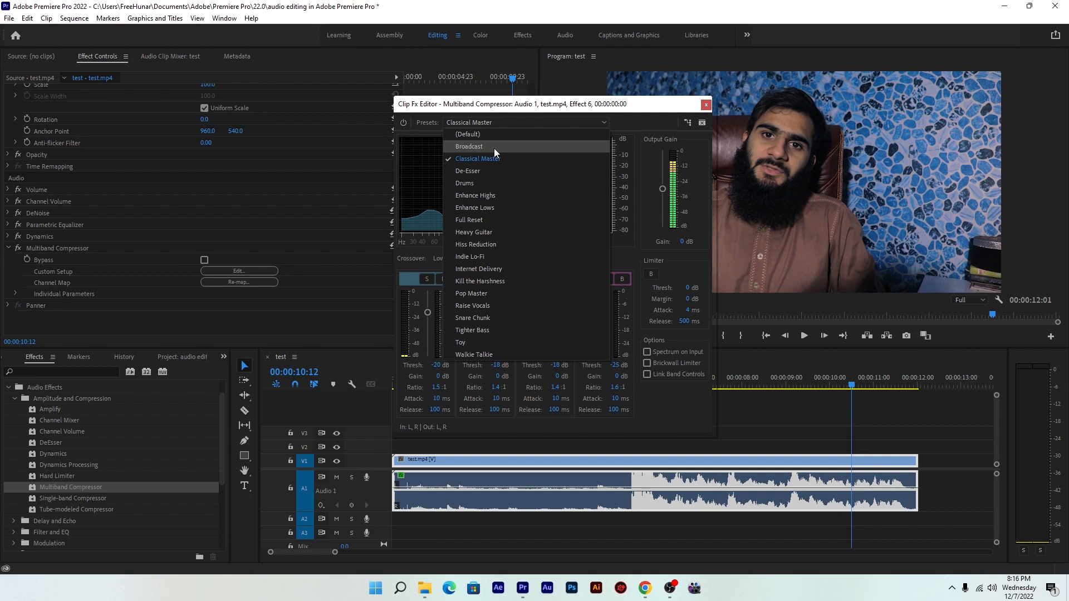
pyautogui.click(706, 105)
pyautogui.click(706, 104)
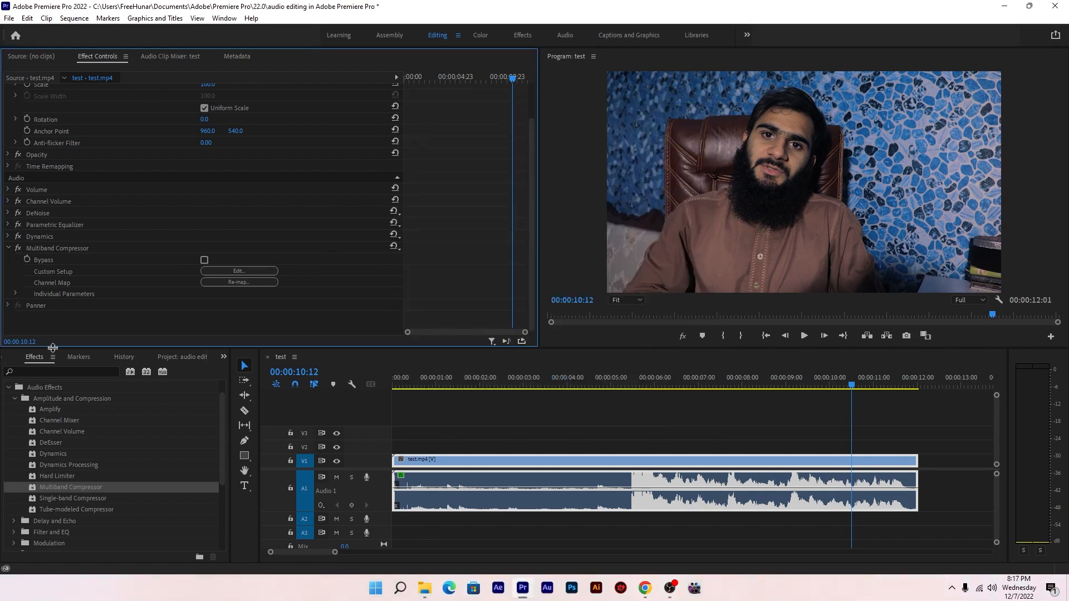
pyautogui.click(7, 250)
pyautogui.click(9, 249)
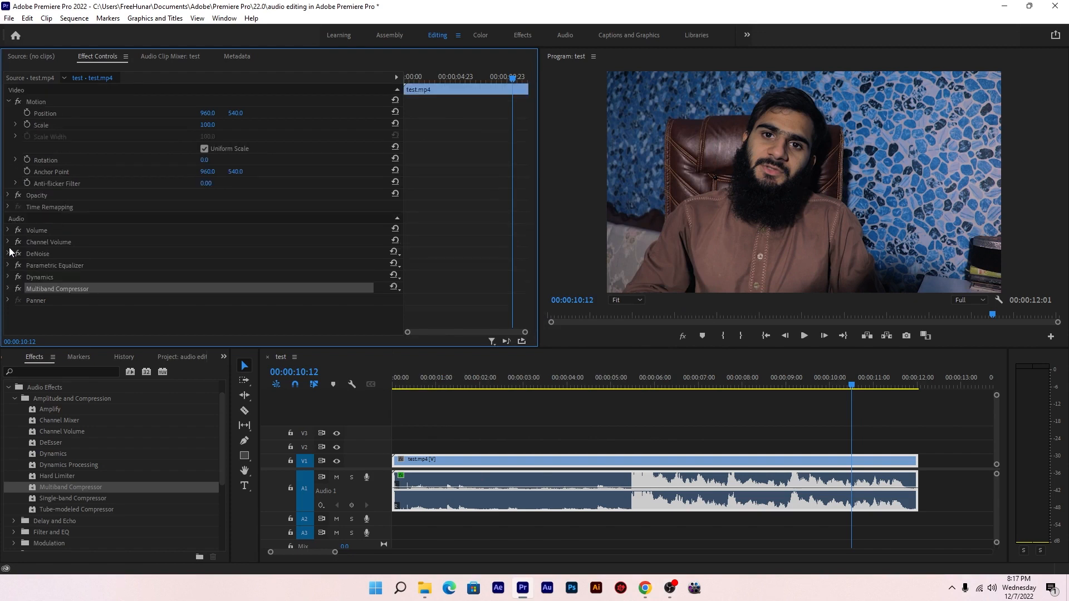
# Turn off the clip's DeNoise, Parametric Equalizer and Dynamics effects and play the sequence from the start to hear the audio without them.
pyautogui.moveTo(653, 384); pyautogui.dragTo(558, 385)
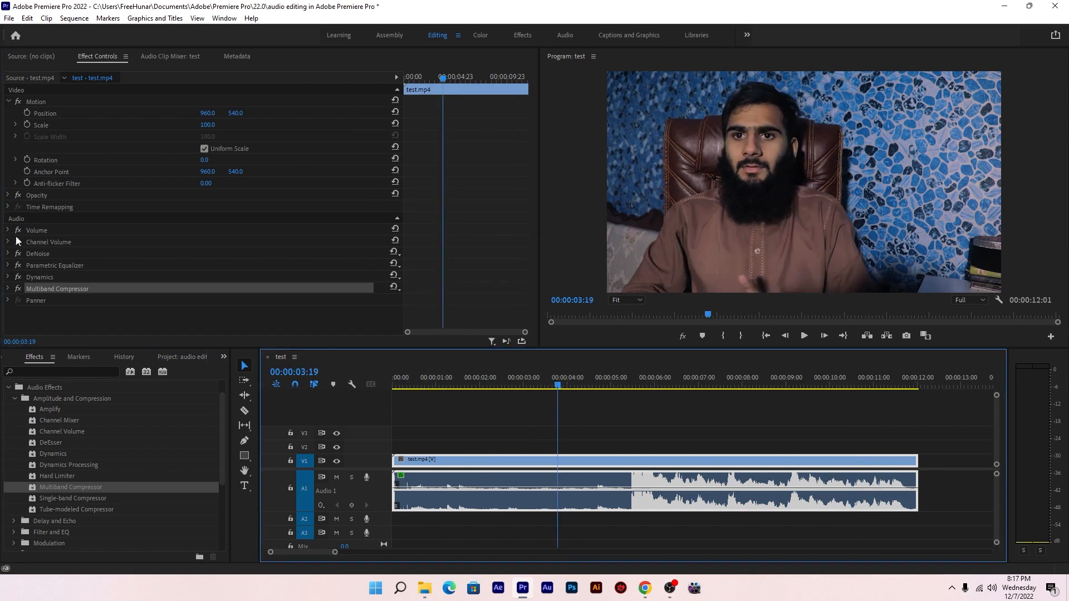
pyautogui.click(18, 253)
pyautogui.click(18, 265)
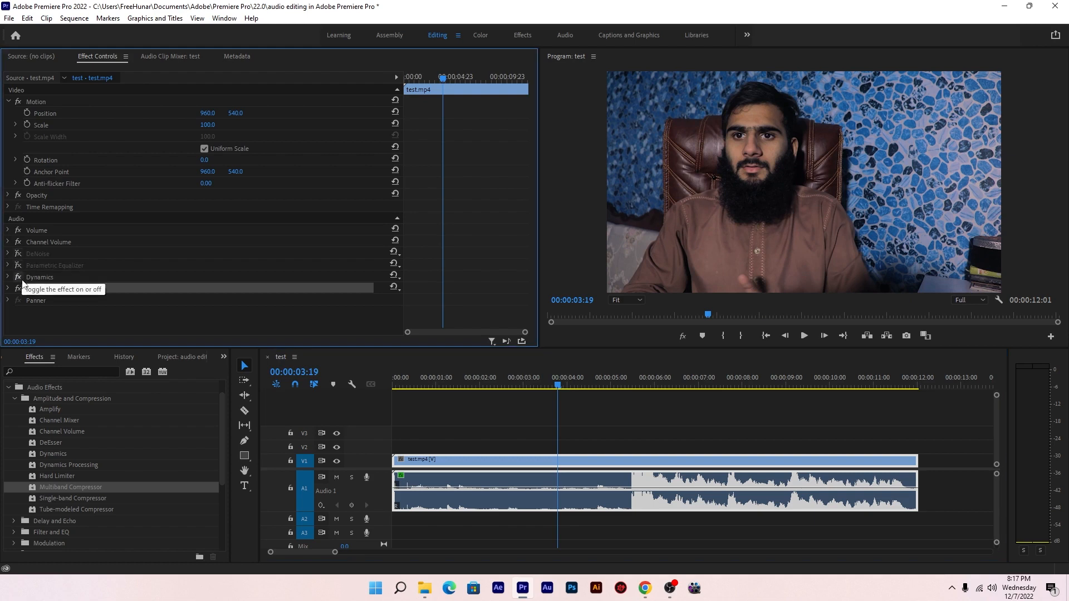
pyautogui.click(20, 278)
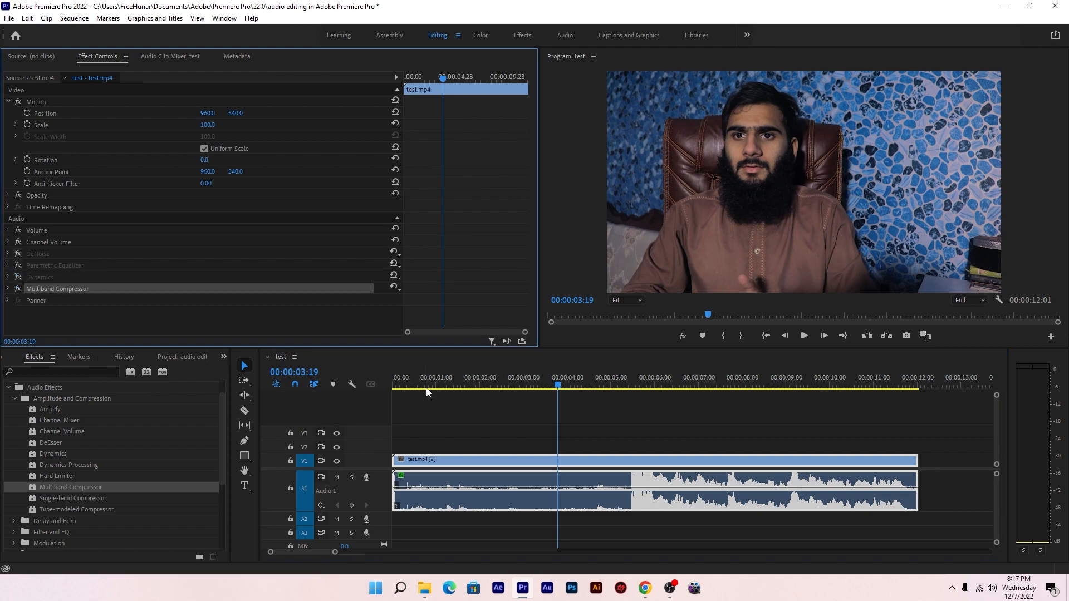
pyautogui.moveTo(426, 387); pyautogui.dragTo(362, 392)
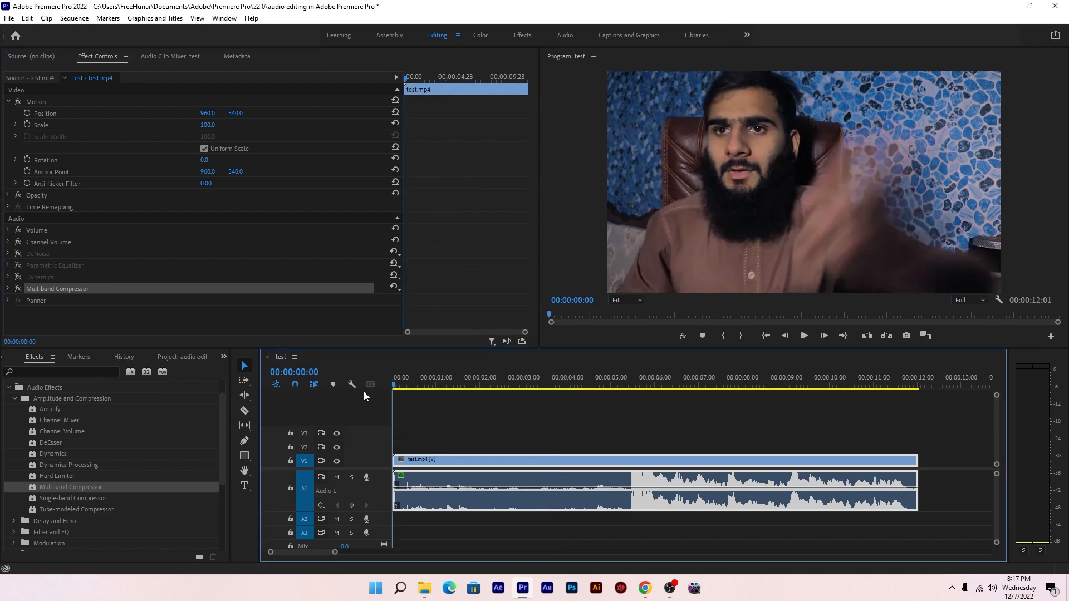
pyautogui.click(800, 342)
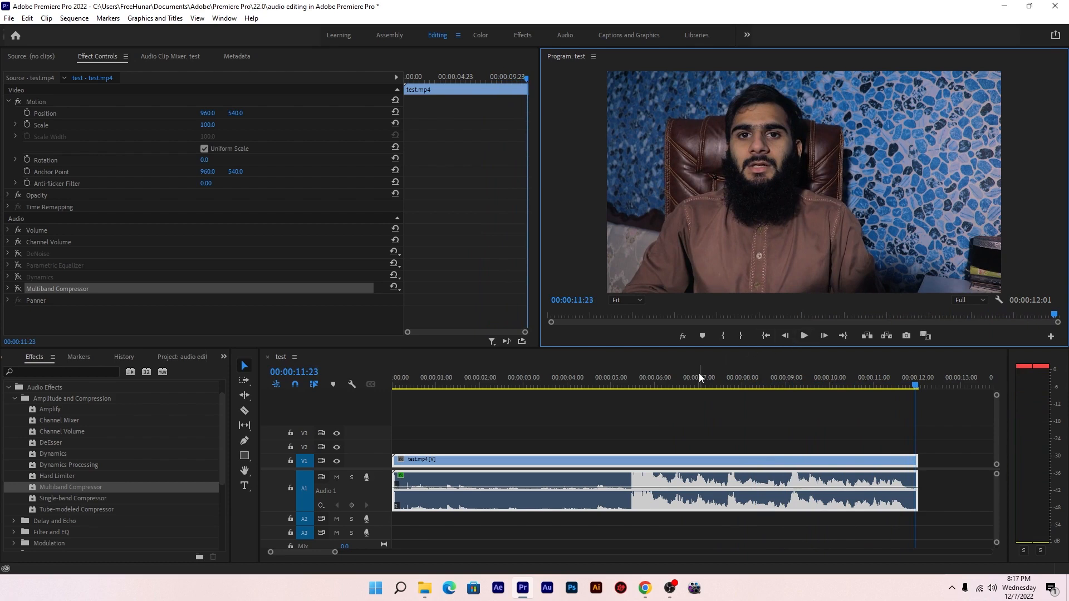
# Turn all the clip's added audio effects back on and play the sequence from the start to about 00:00:11:21 for comparison.
pyautogui.click(303, 413)
pyautogui.press('Home')
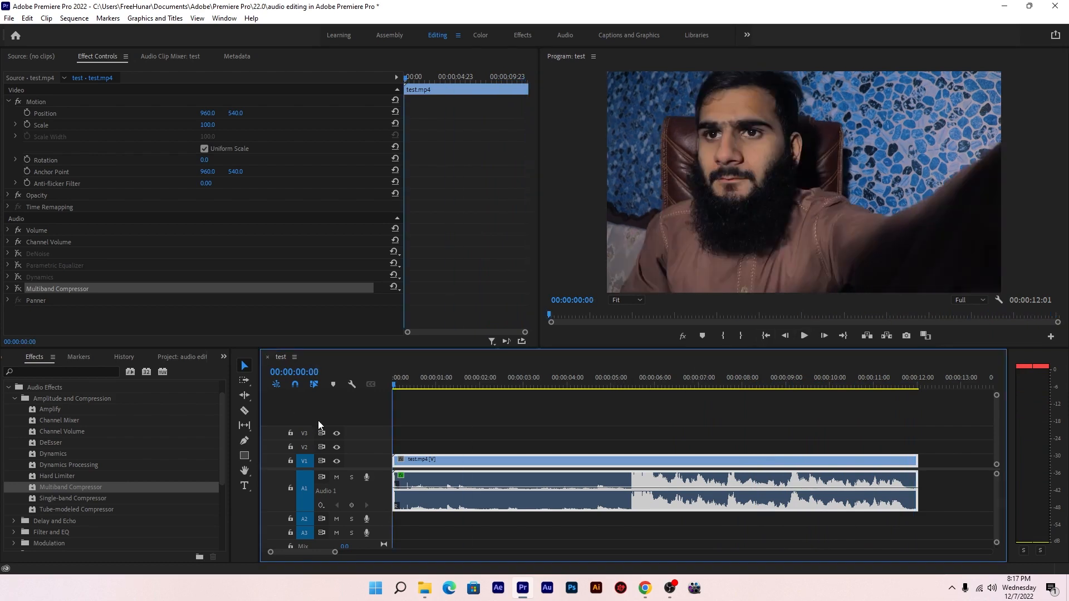
pyautogui.click(17, 289)
pyautogui.click(18, 254)
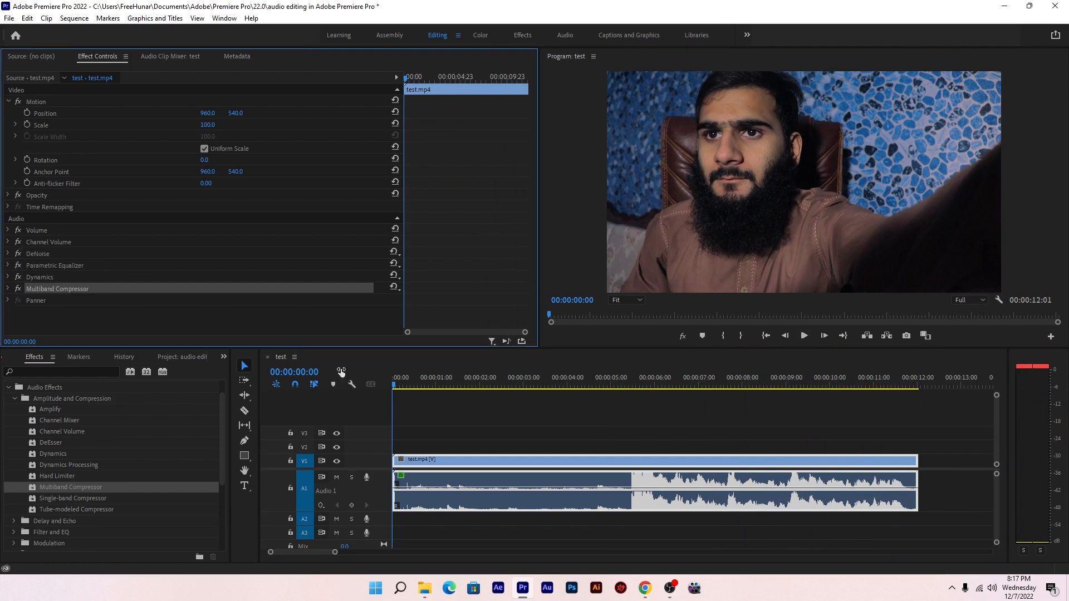
pyautogui.click(802, 340)
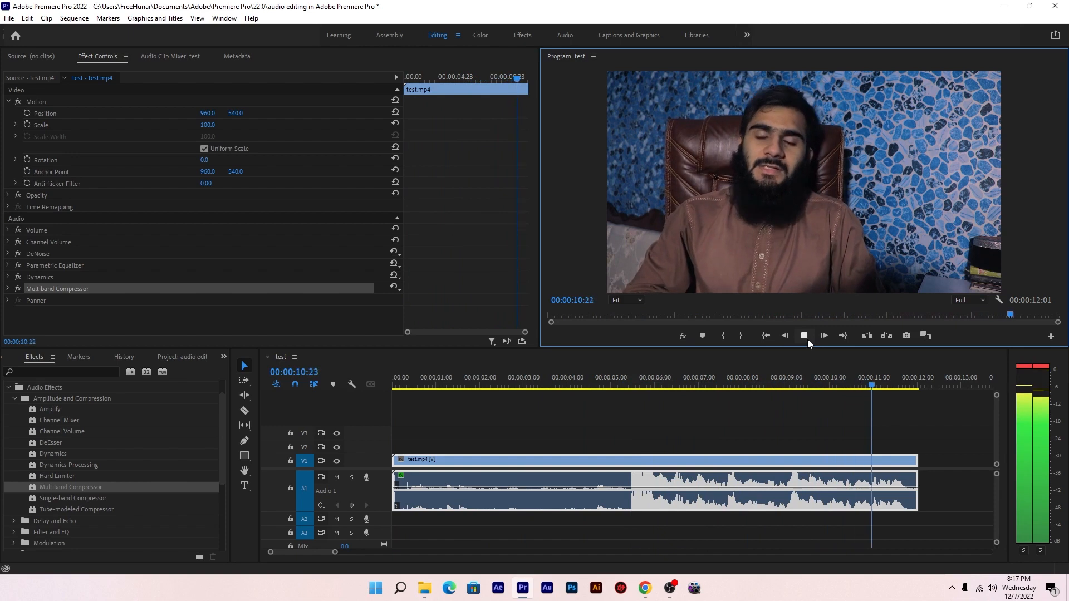
pyautogui.click(807, 340)
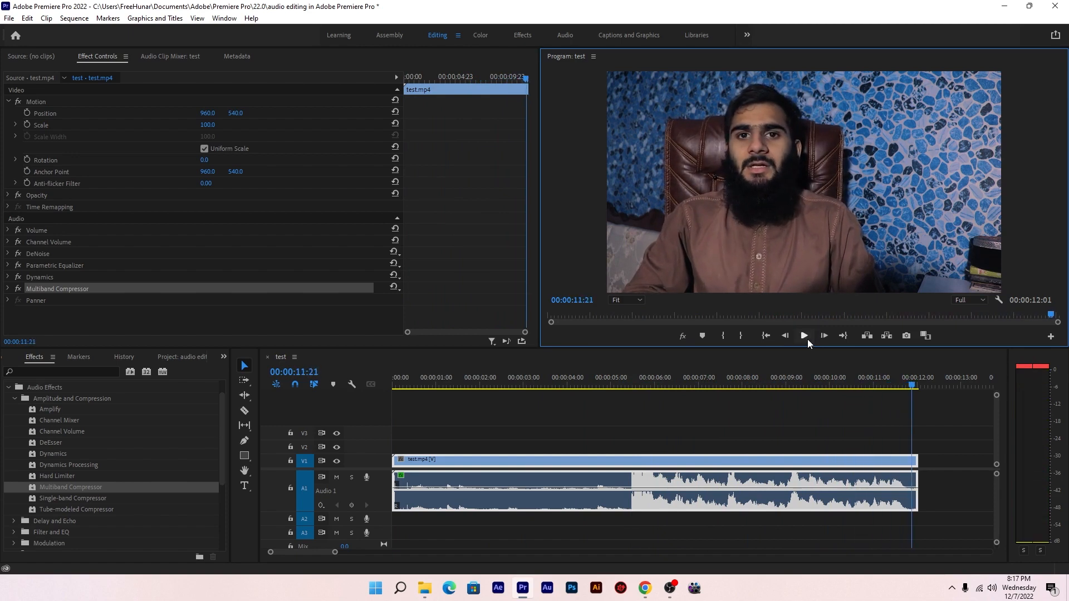